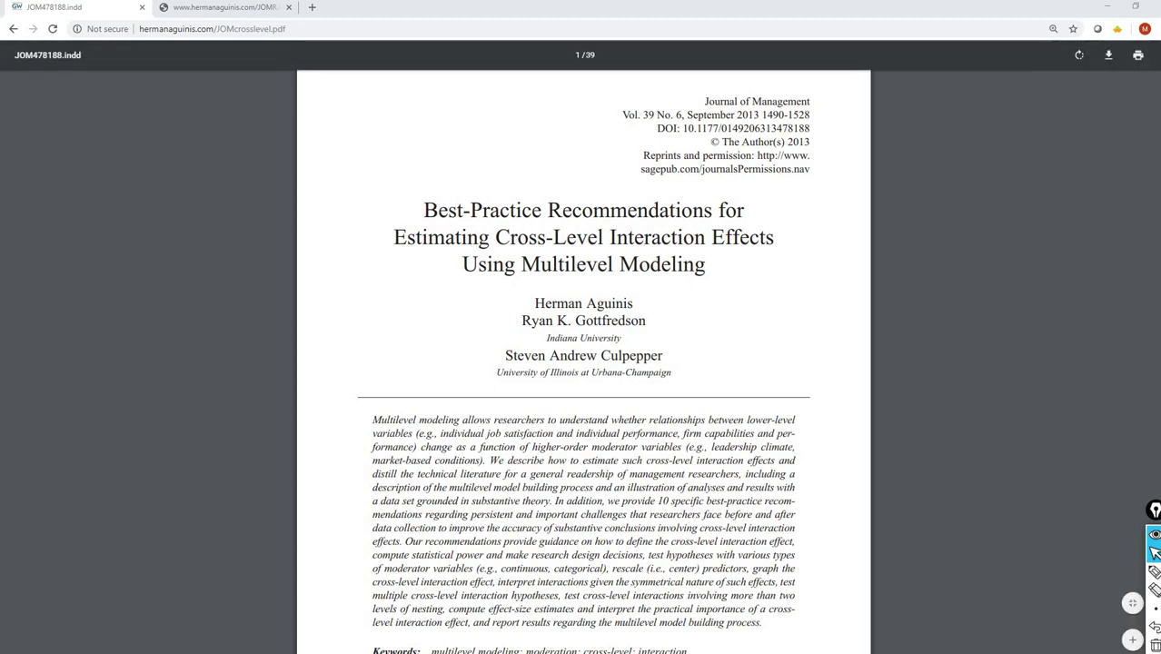
- Highlight the first author's name and the journal name Journal of Management in the article PDF
left_click_drag(534, 304, 633, 304)
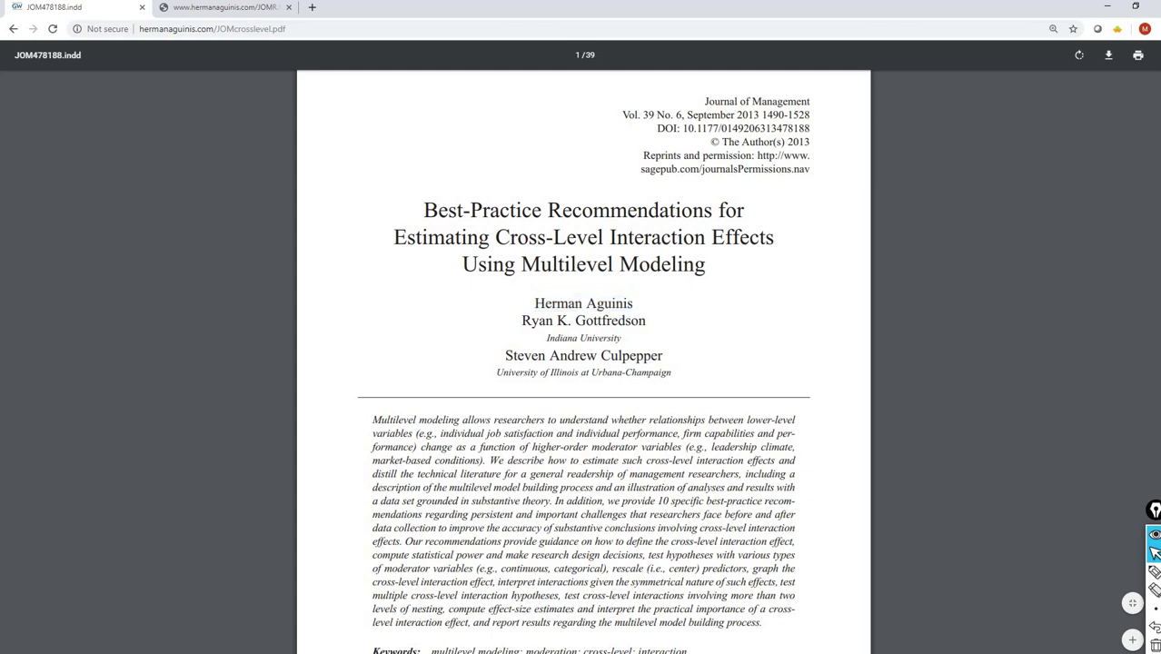
left_click_drag(704, 101, 809, 101)
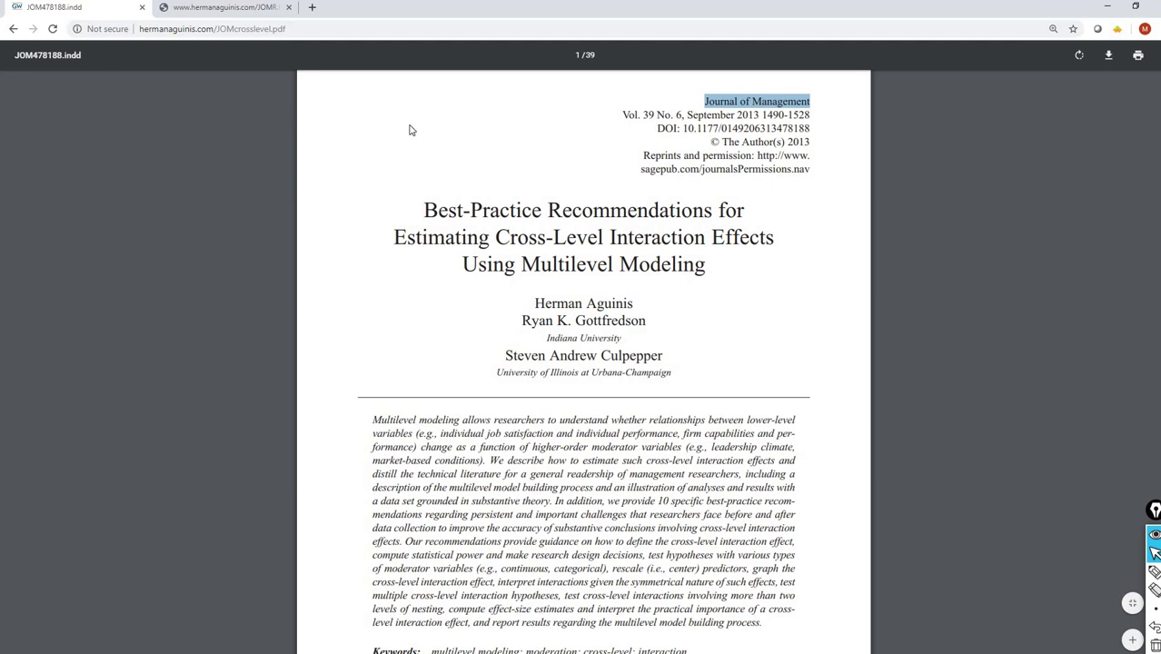
- On the annotated R code tab, pen-mark the pdf version and data download links, then clear the ink
left_click(221, 9)
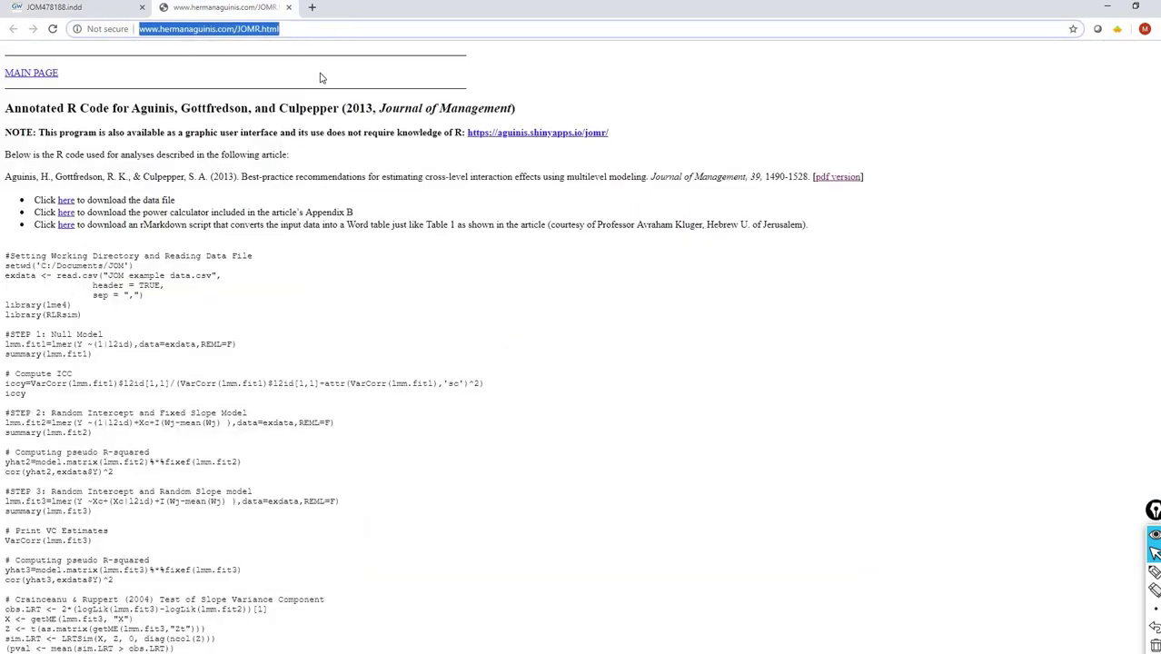
left_click(1154, 571)
left_click_drag(869, 175, 800, 194)
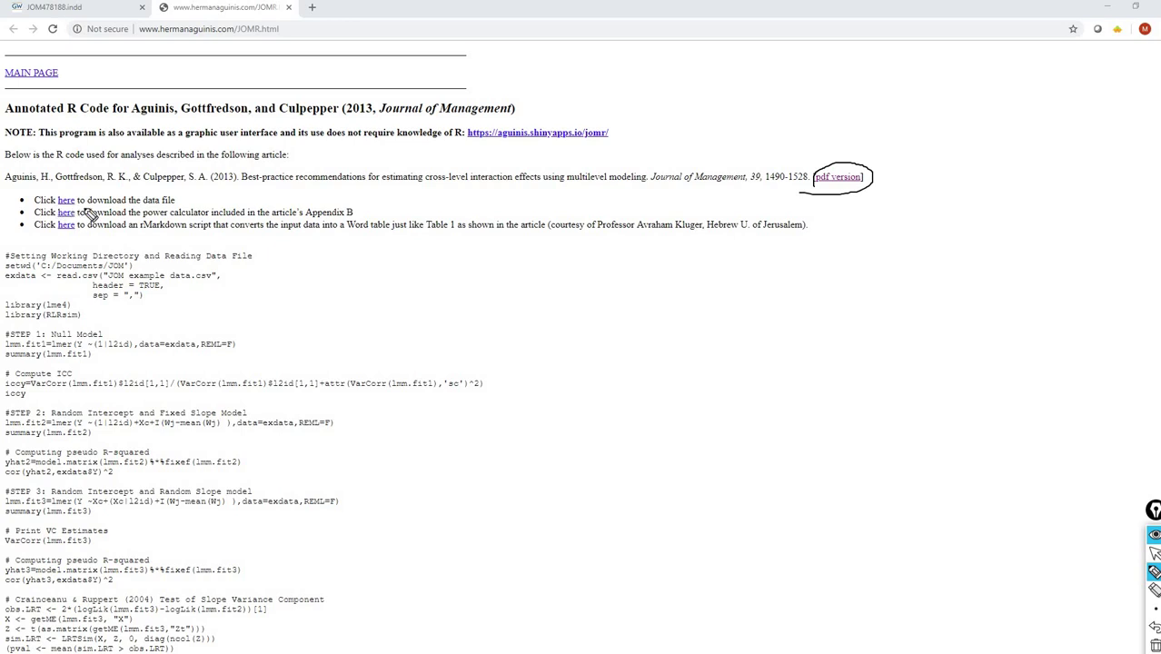
mouse_move(91, 214)
left_mouse_down()
mouse_move(55, 180)
mouse_move(64, 218)
mouse_move(54, 186)
left_mouse_up()
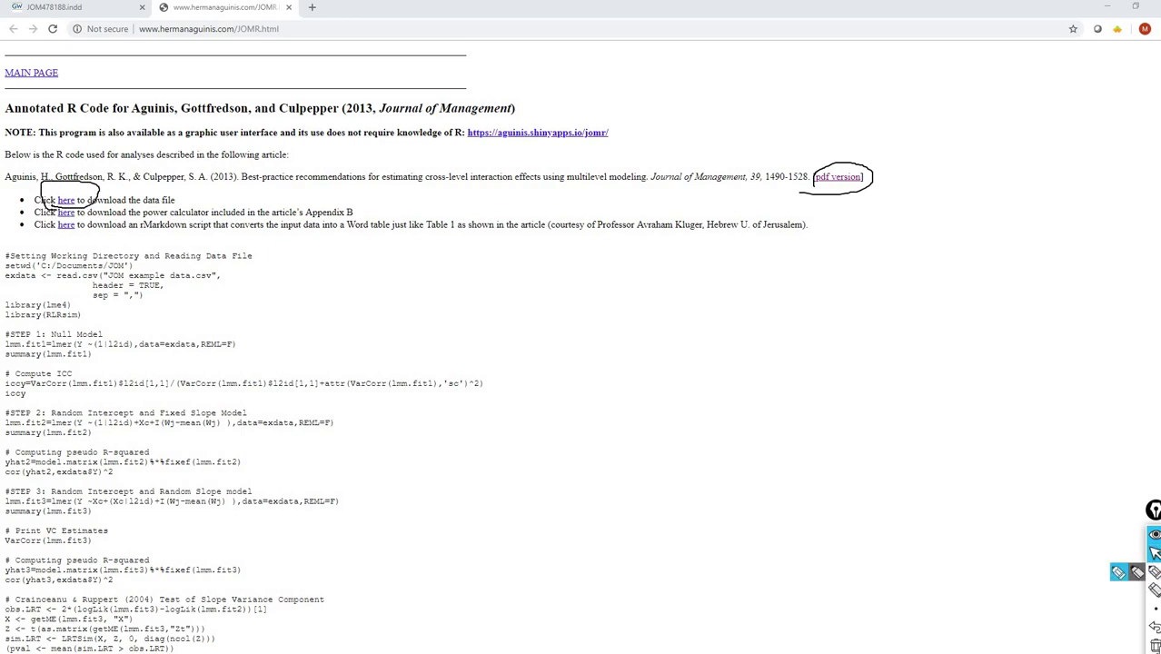
left_click(1154, 645)
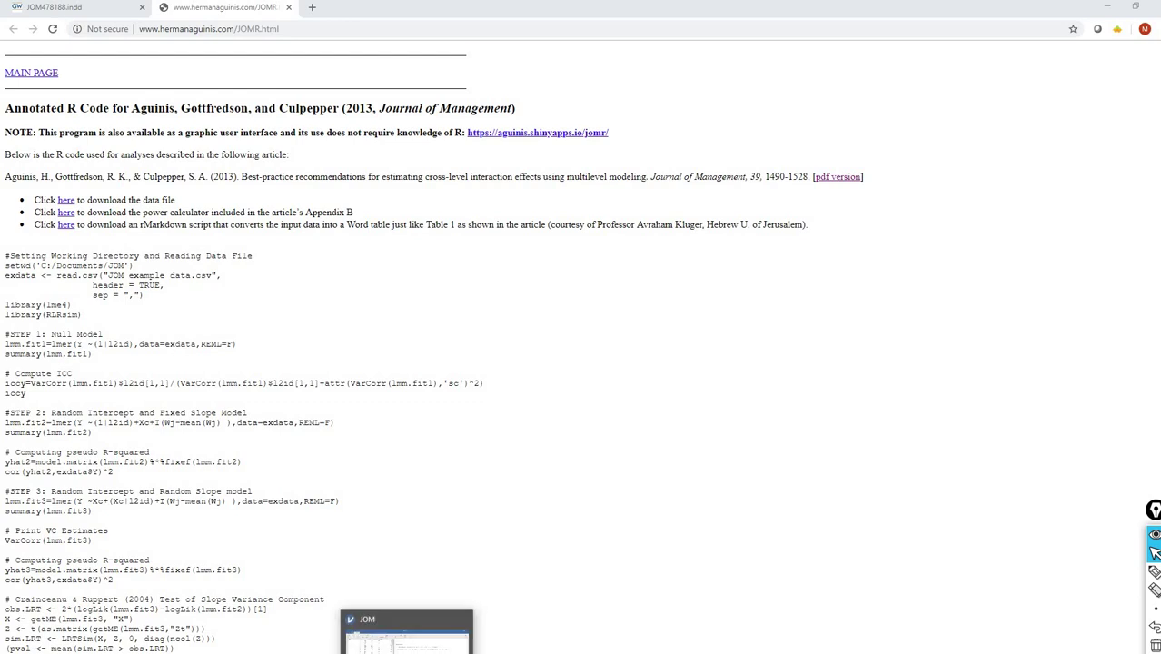
left_click(407, 634)
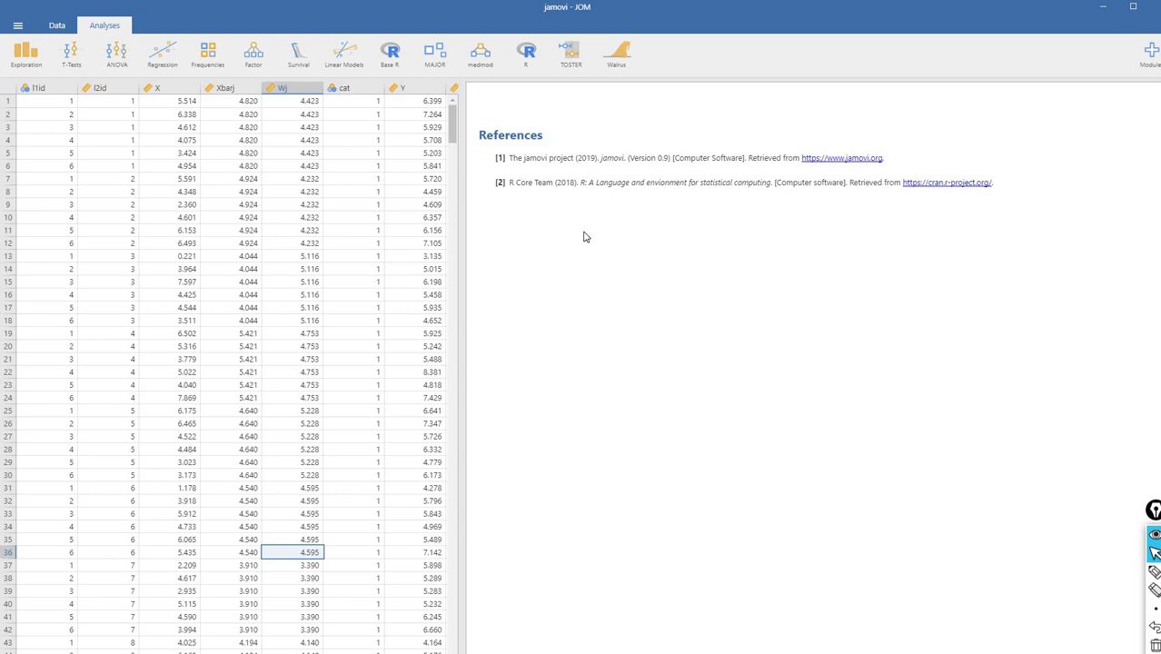
left_click(353, 63)
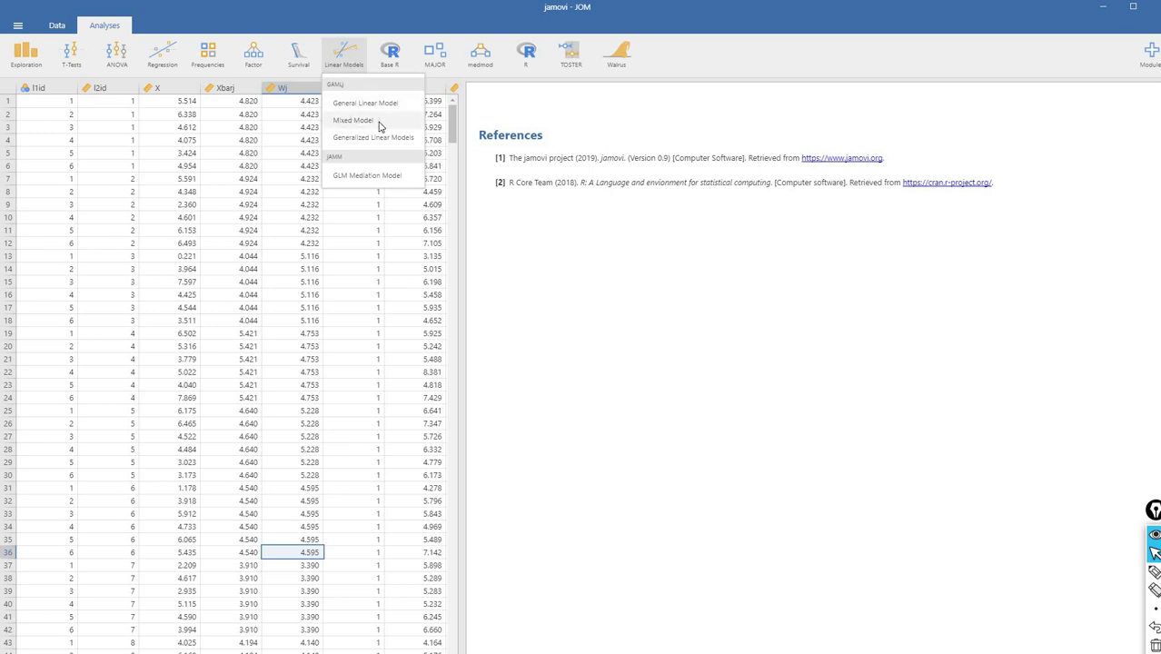
left_click(788, 336)
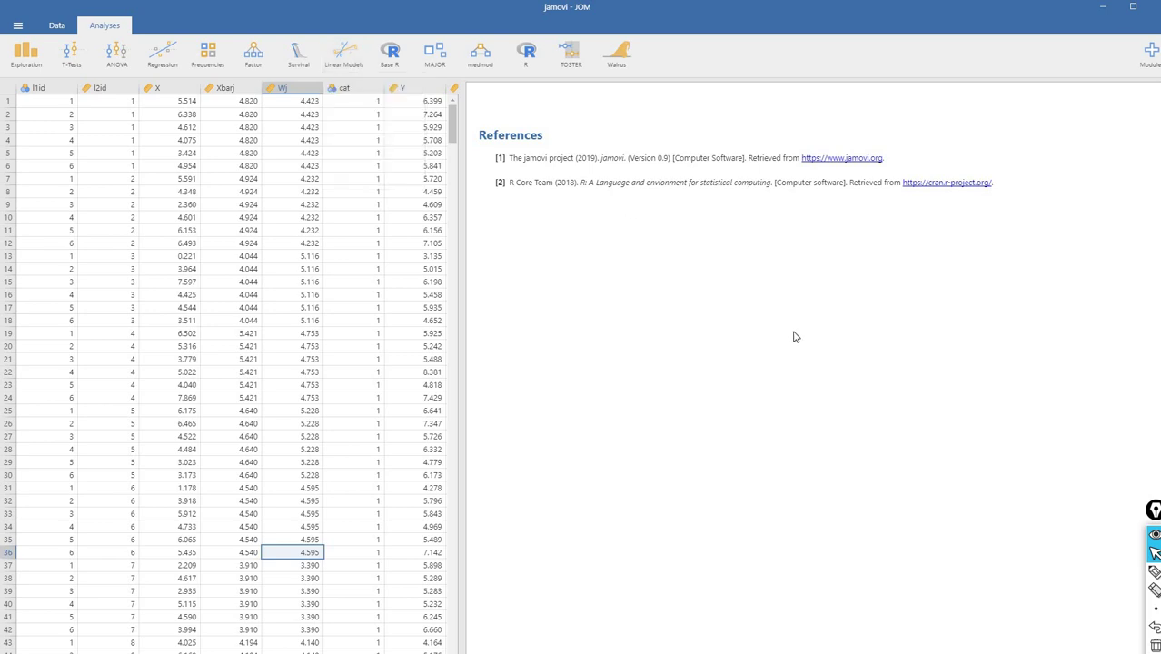
left_click(1143, 60)
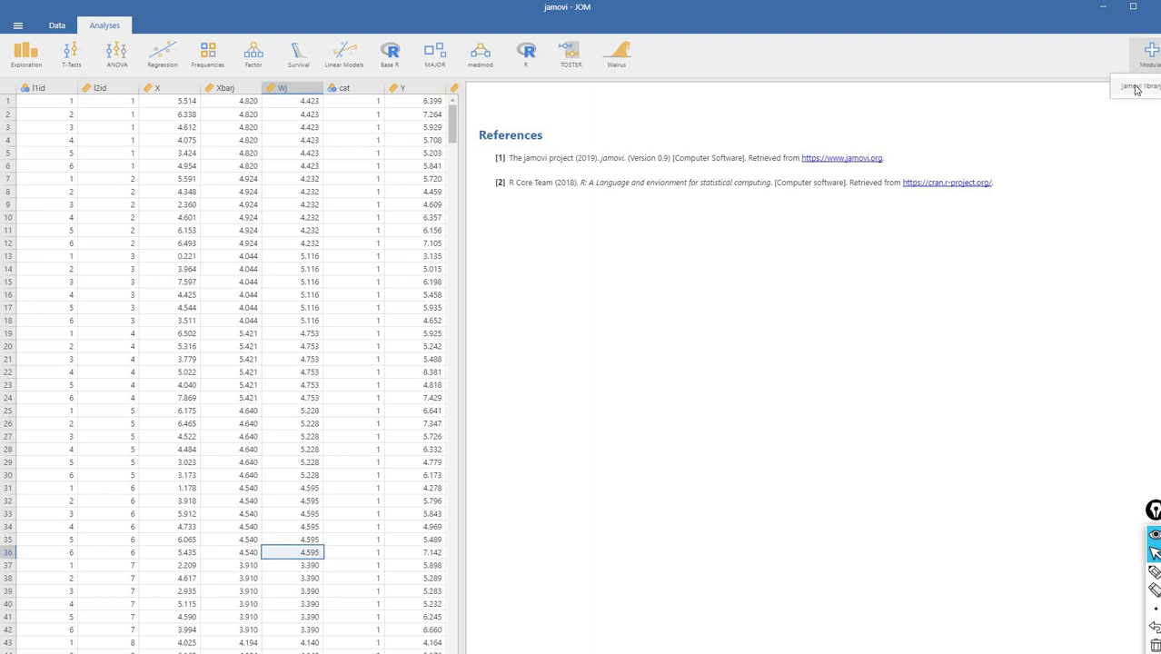
left_click(1135, 89)
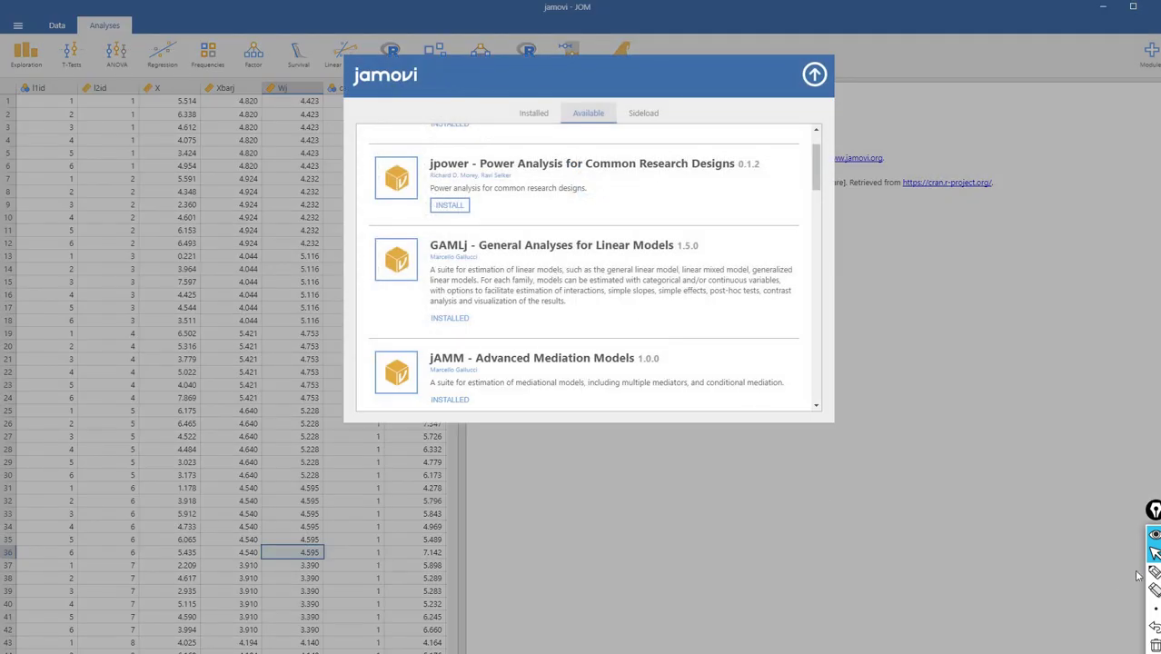
left_click(1153, 571)
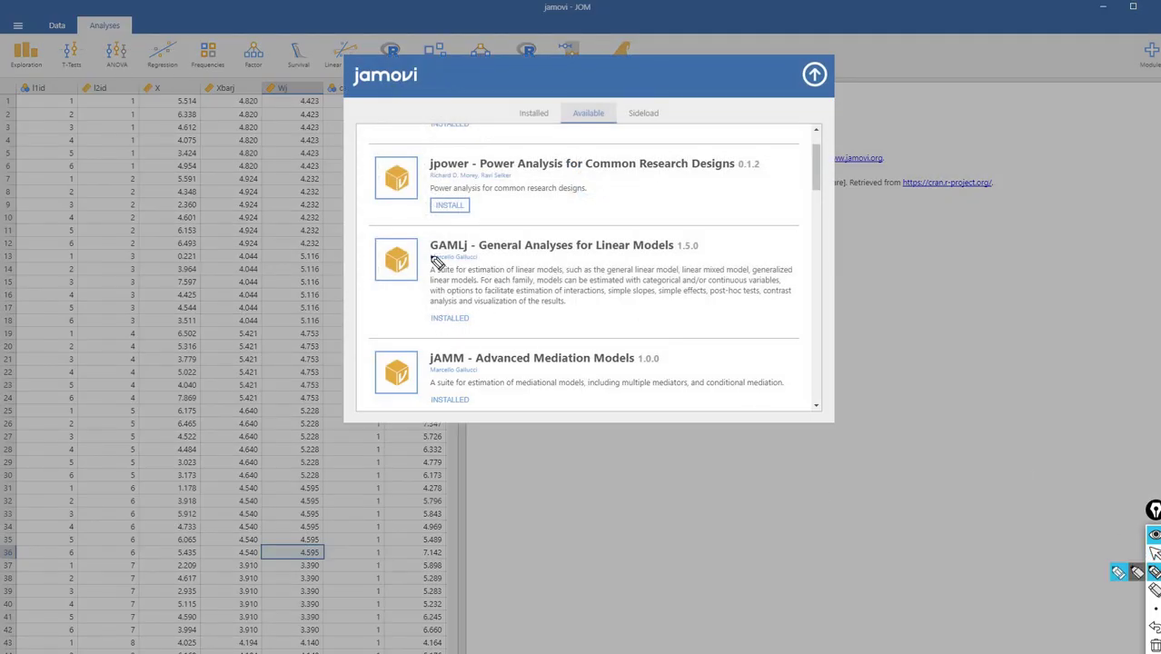
mouse_move(446, 226)
left_mouse_down()
mouse_move(420, 259)
mouse_move(435, 221)
left_mouse_up()
left_click_drag(604, 260, 510, 258)
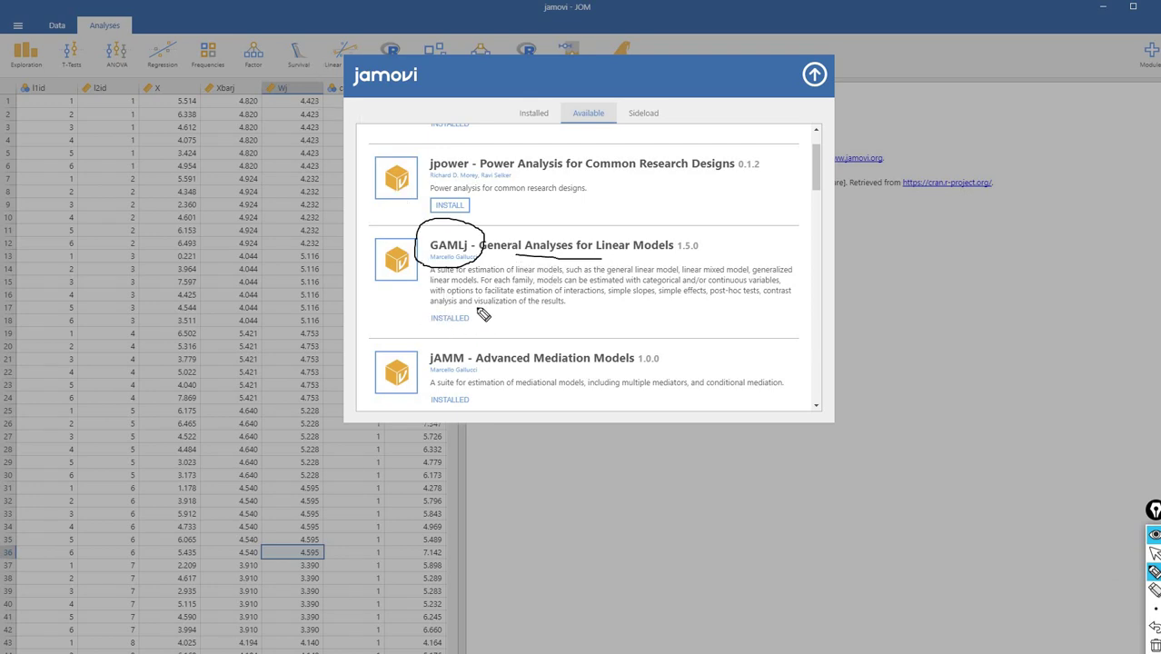
left_click_drag(484, 314, 473, 303)
left_click(1154, 553)
key("ctrl+shift+c")
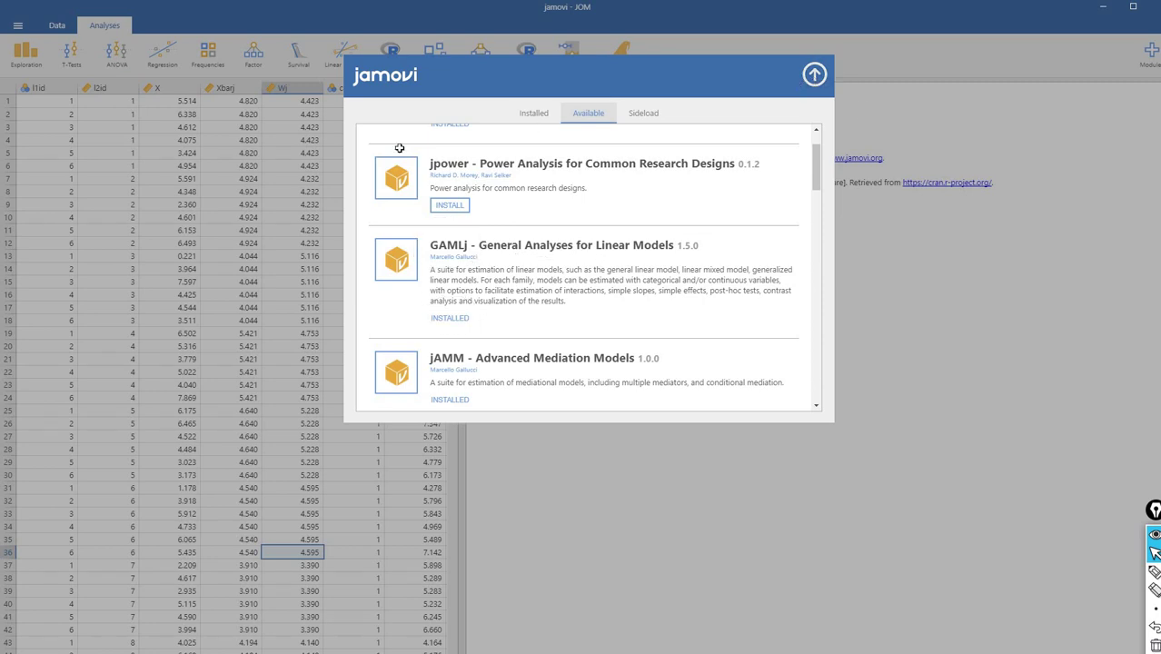
key("Escape")
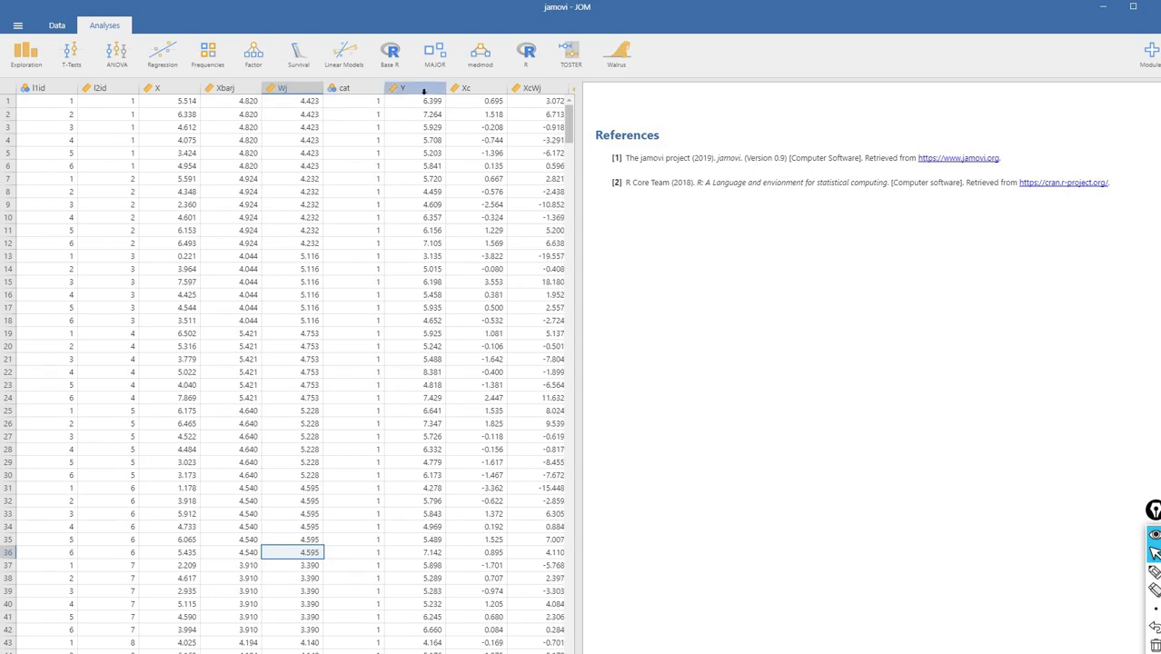
- Select the whole Y column in jamovi, then bring the article PDF's Table 1 to the front
left_click(423, 89)
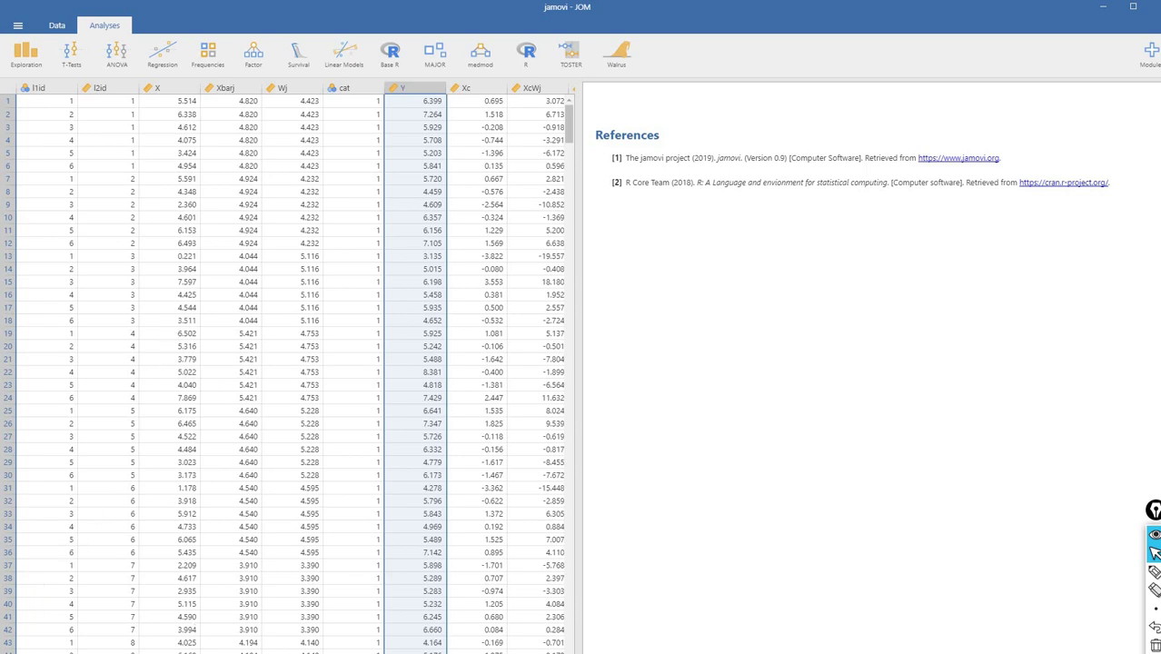
key("alt+Tab")
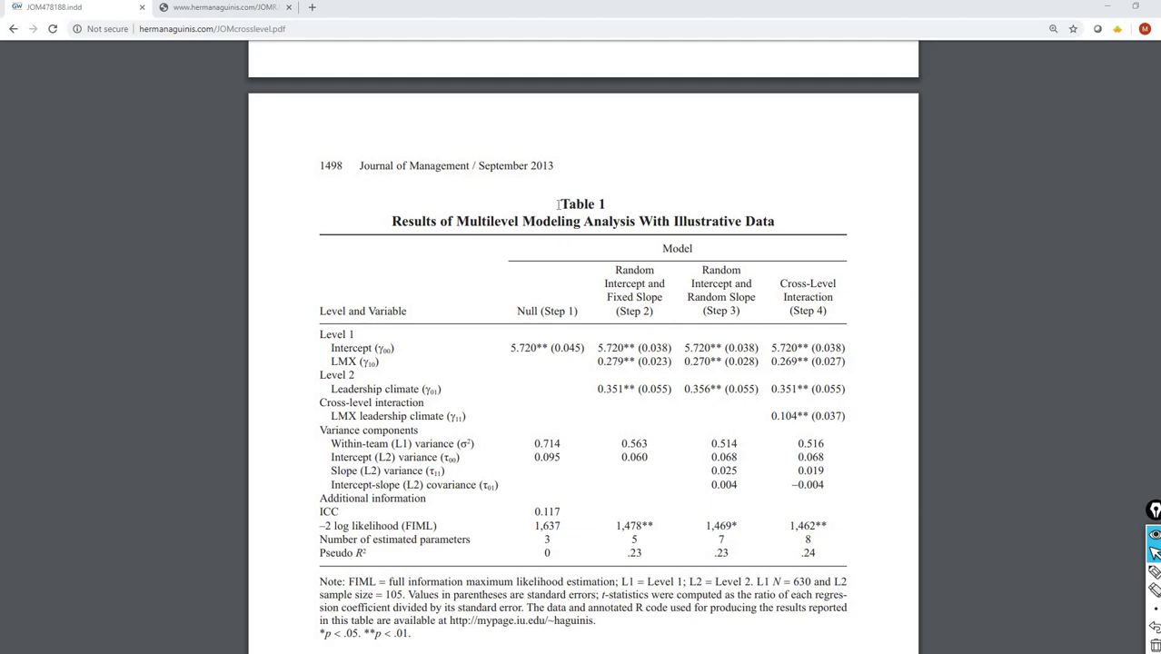
- Highlight the Table 1 title and the Null (Step 1) column heading, then return to jamovi
left_click_drag(560, 204, 767, 223)
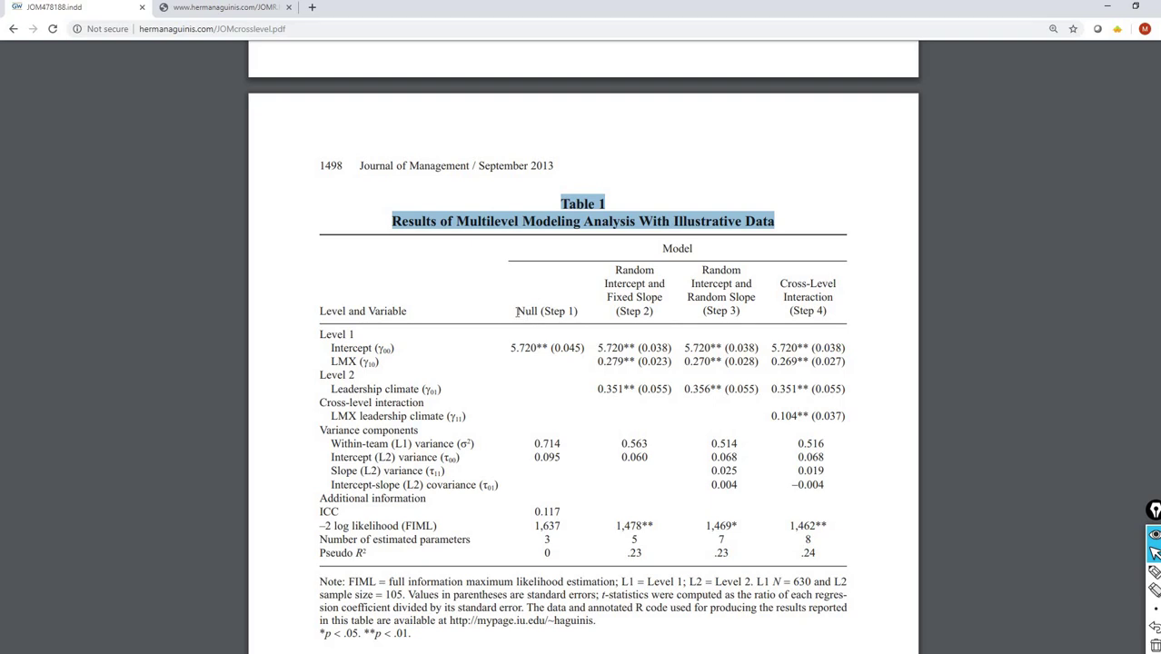
left_click_drag(517, 311, 582, 311)
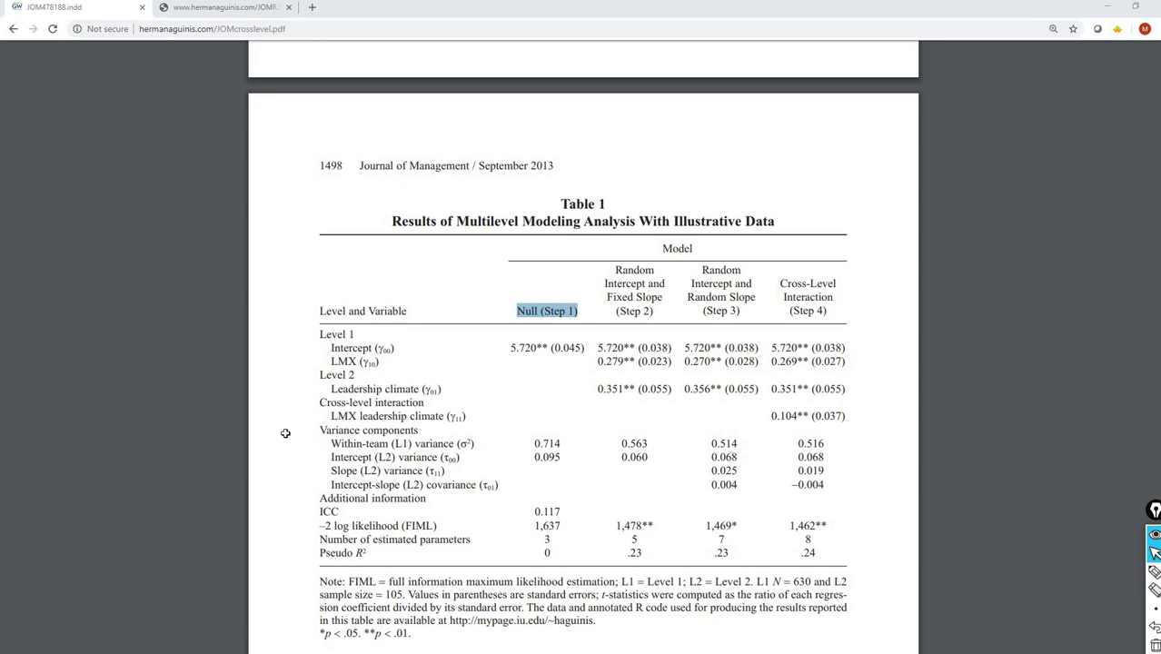
key("alt+Tab")
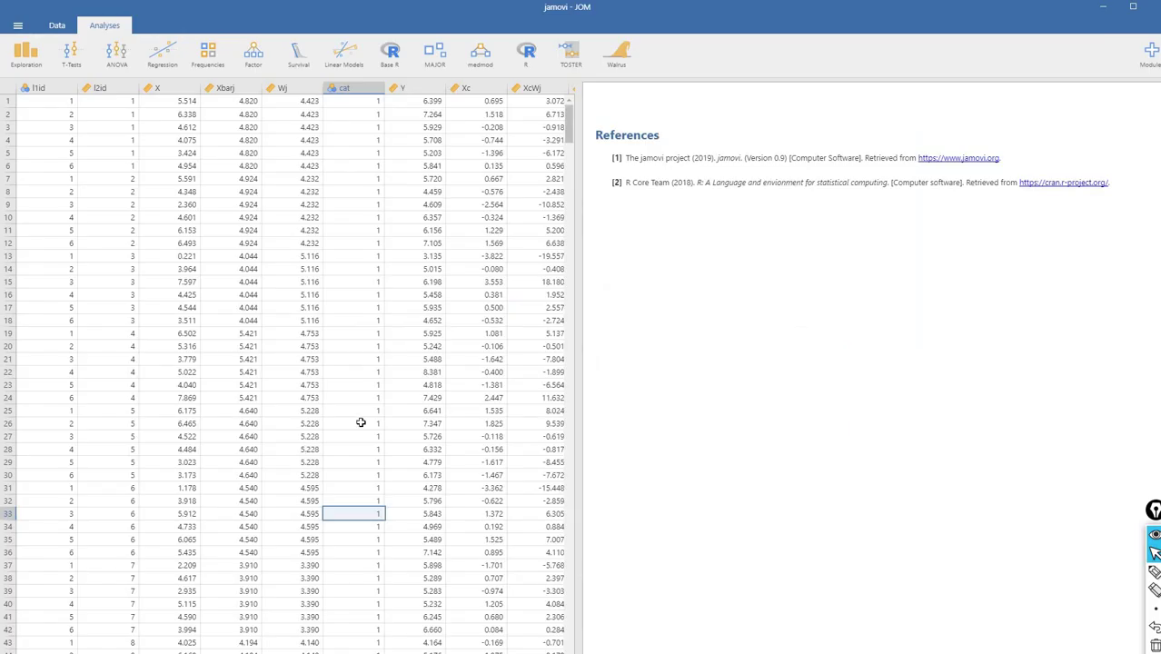
- Create a Mixed Model with I2id as cluster variable and Y as dependent variable
left_click(346, 60)
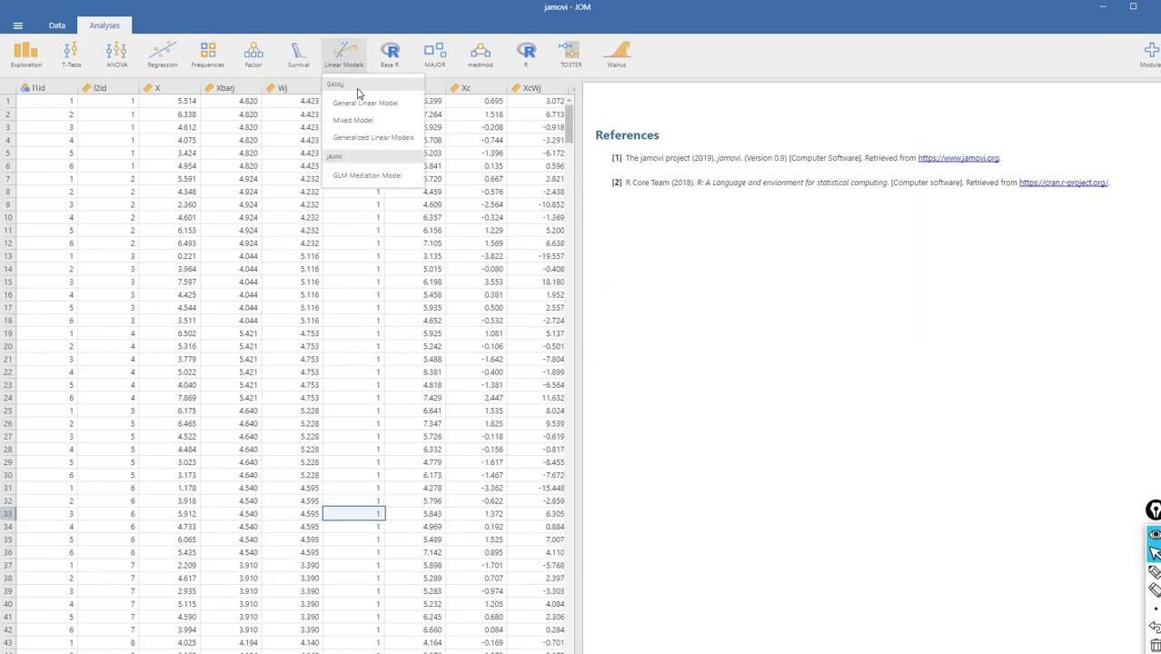
left_click(374, 121)
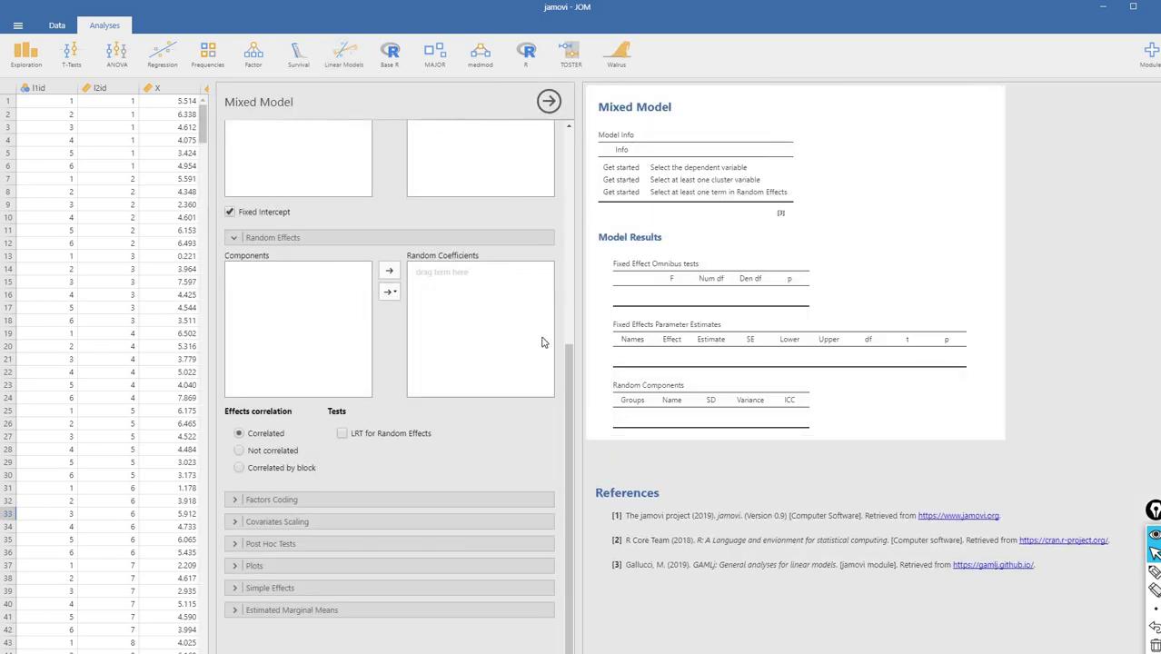
scroll(542, 343, "up", 5)
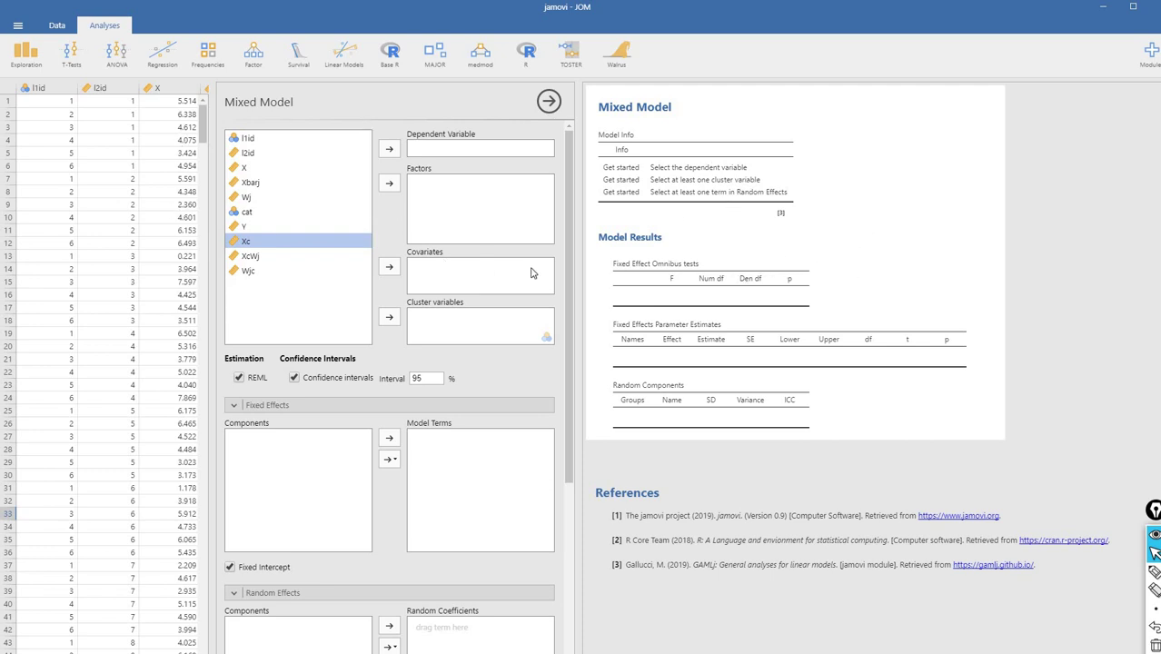
left_click(249, 155)
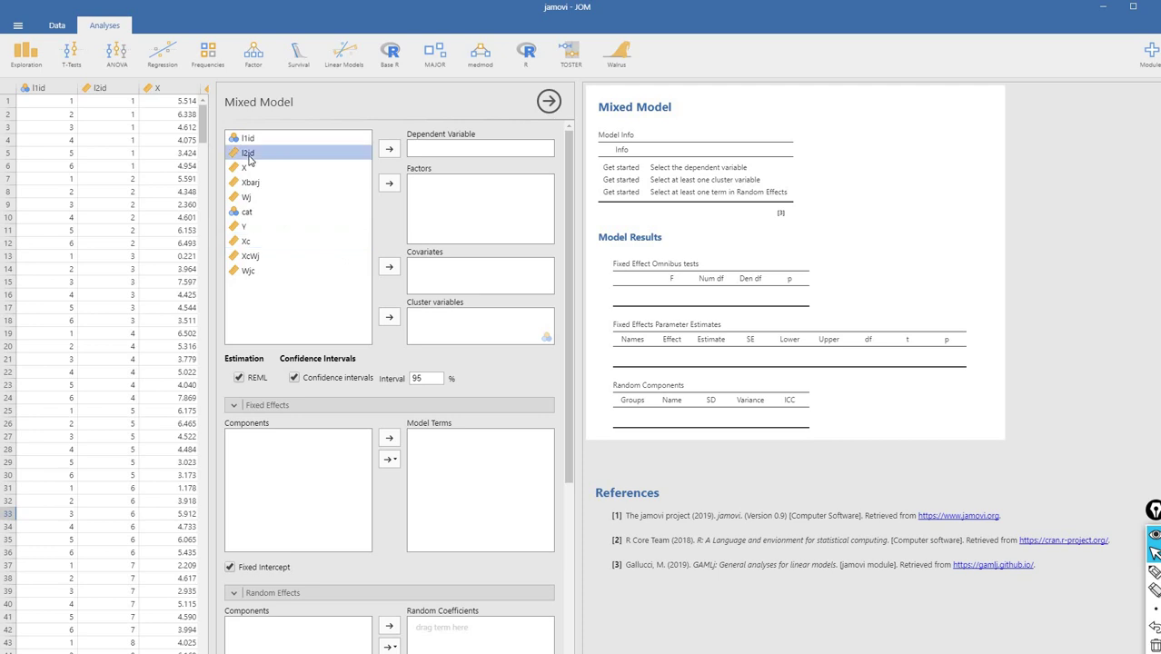
left_click(390, 317)
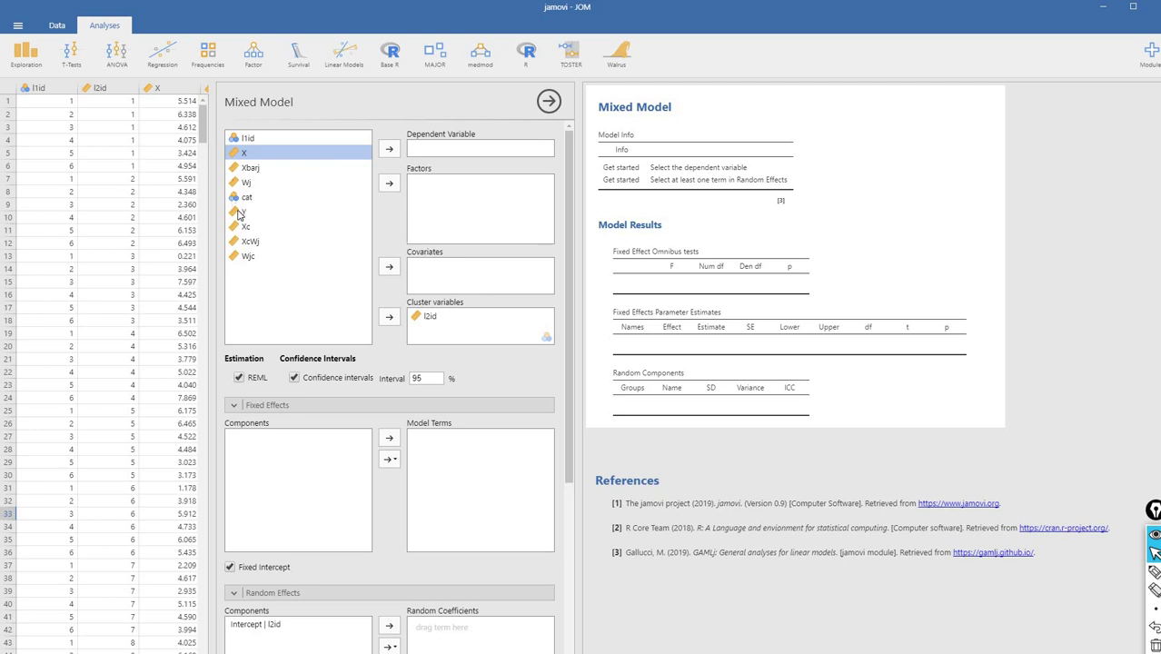
left_click(286, 208)
left_click(389, 149)
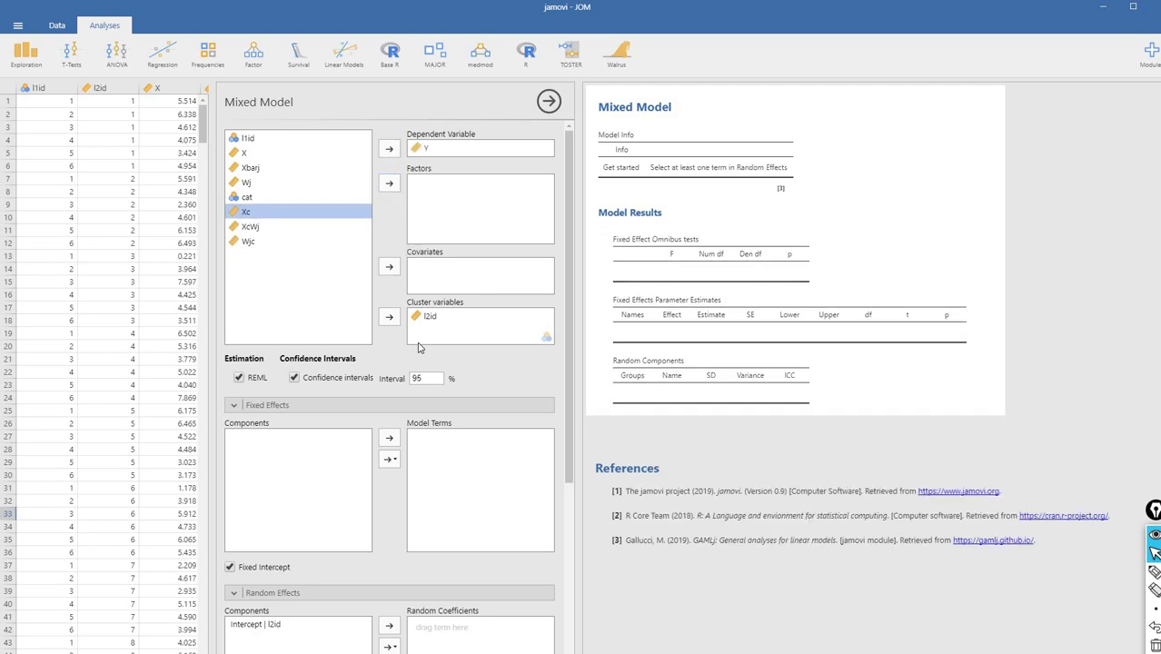
- Circle the REML estimation option with the pen and turn REML estimation off
scroll(358, 292, "down", 3)
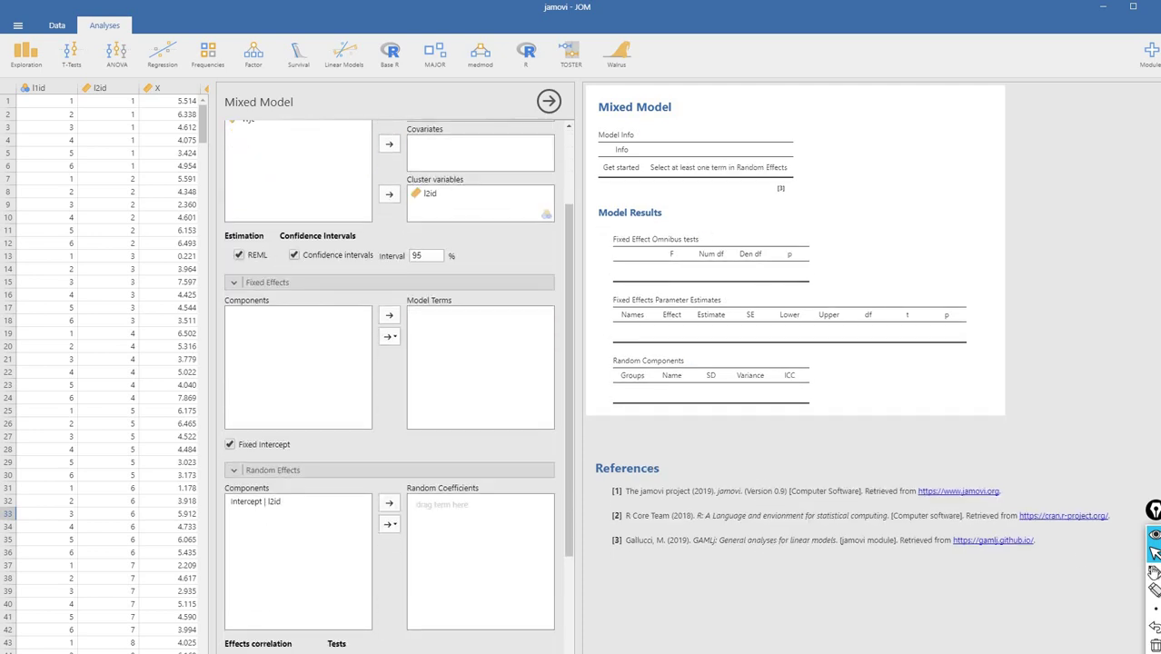
left_click(1154, 571)
mouse_move(251, 238)
left_mouse_down()
mouse_move(223, 252)
mouse_move(259, 265)
left_mouse_up()
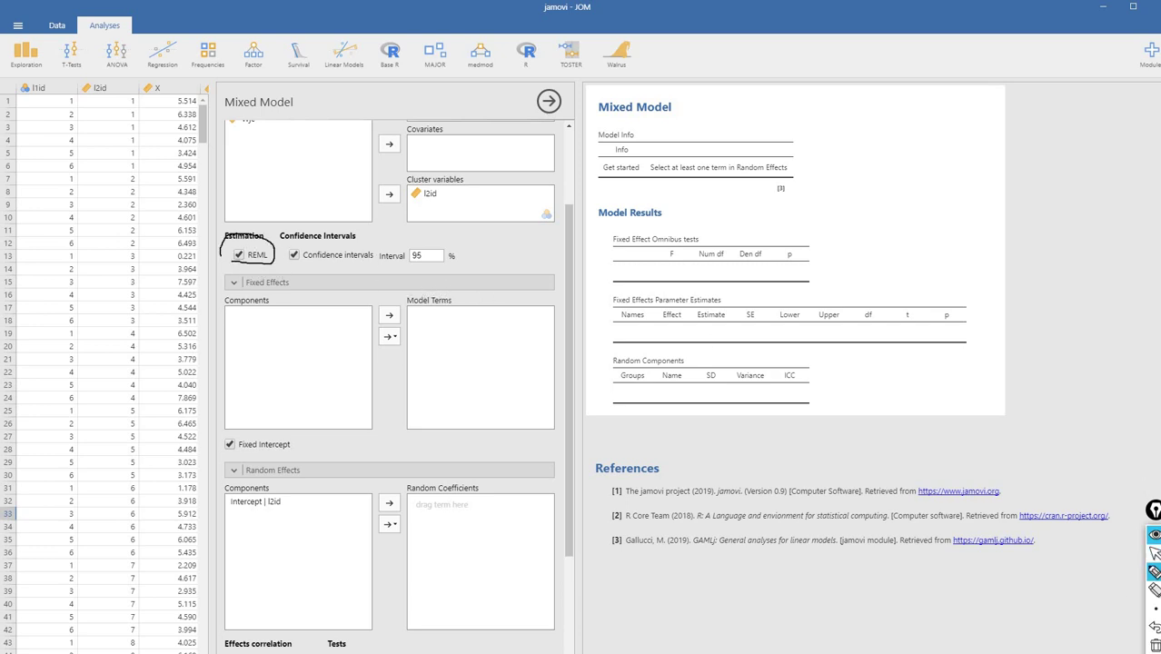
left_click(1154, 553)
left_click(1155, 645)
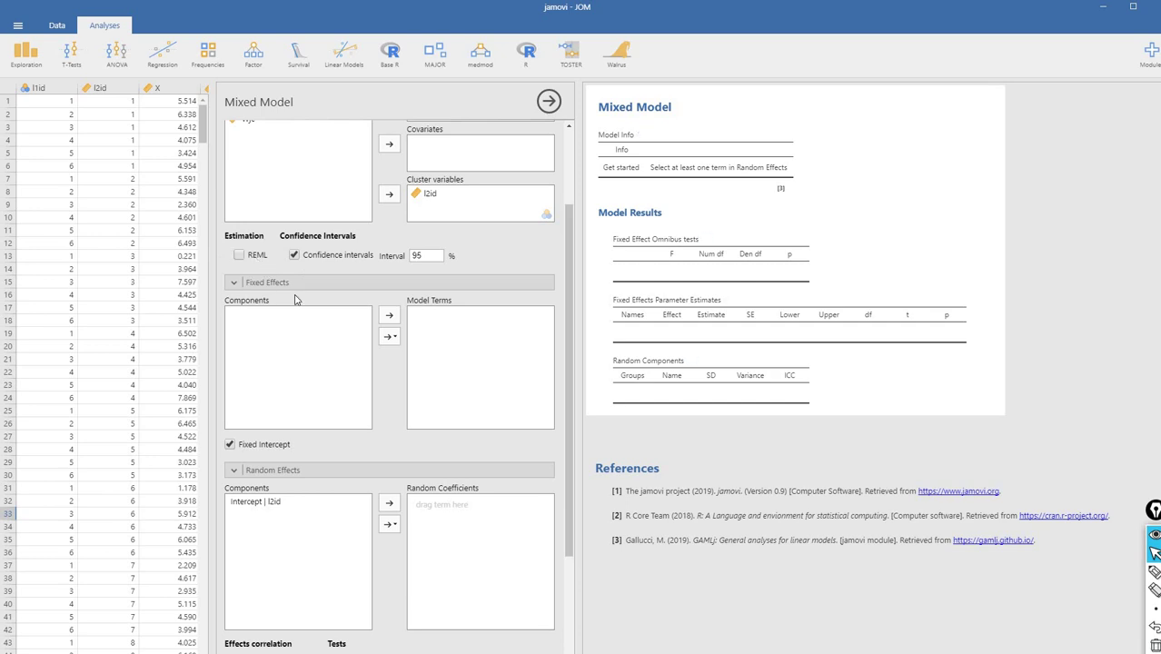
- Select the Intercept | I2id term and pen-mark the model formula, intercept 5.72, confidence interval, t and p values
scroll(293, 331, "down", 3)
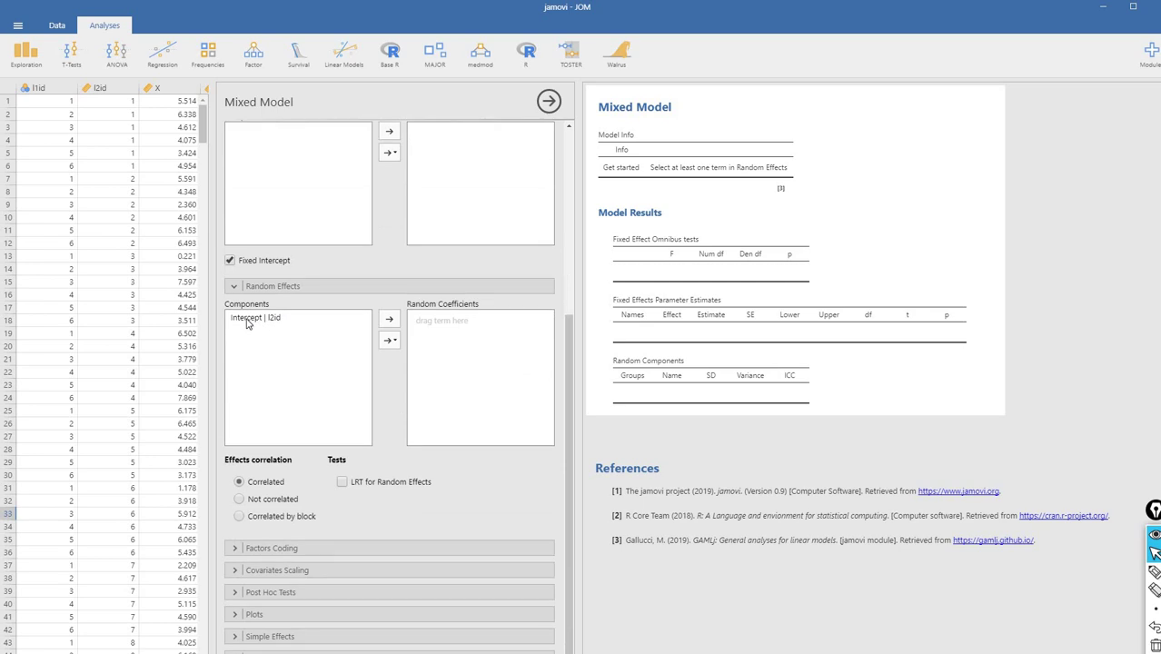
left_click(246, 323)
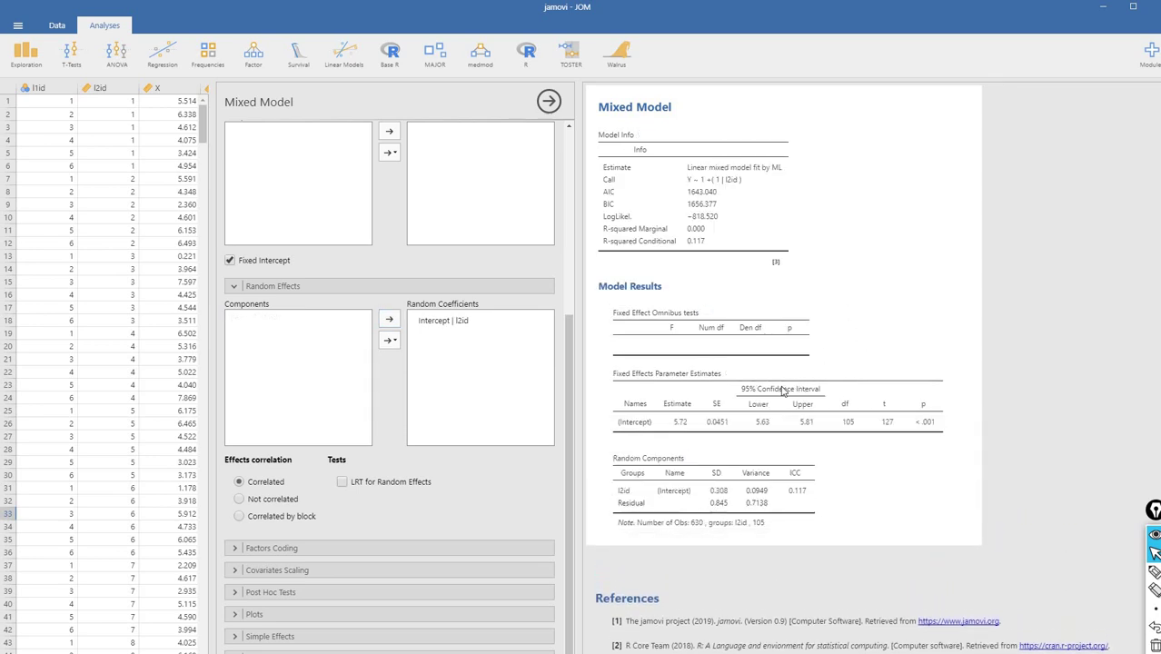
left_click(1154, 571)
left_click_drag(749, 186, 689, 187)
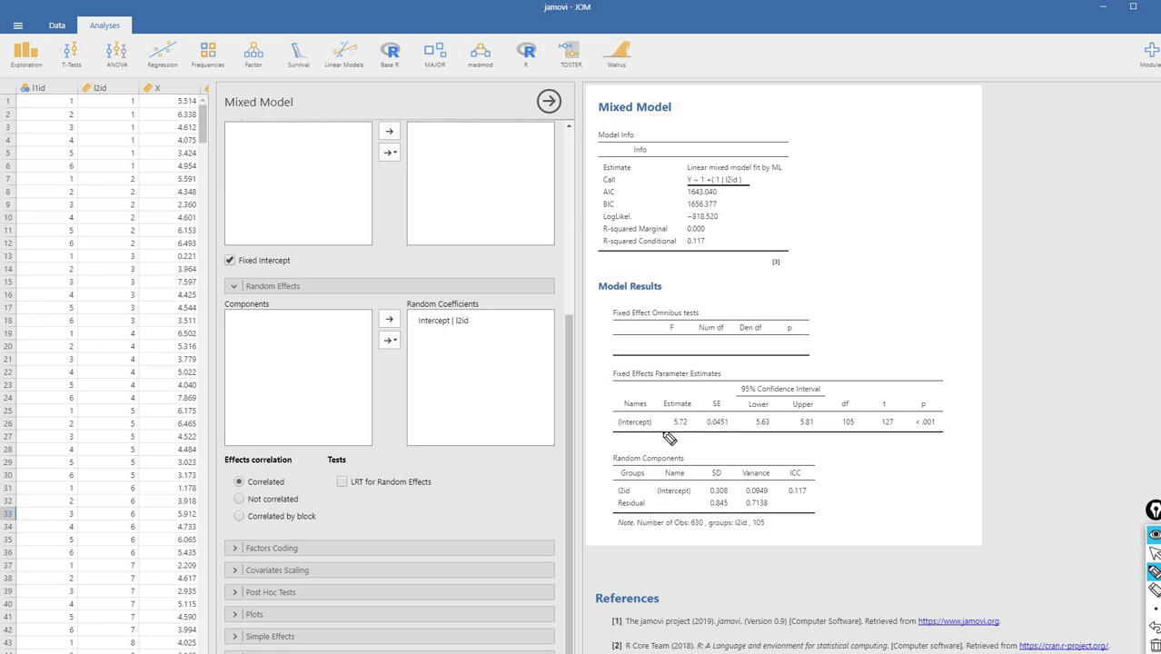
mouse_move(686, 416)
left_mouse_down()
mouse_move(668, 431)
mouse_move(678, 416)
left_mouse_up()
left_click_drag(743, 395, 825, 393)
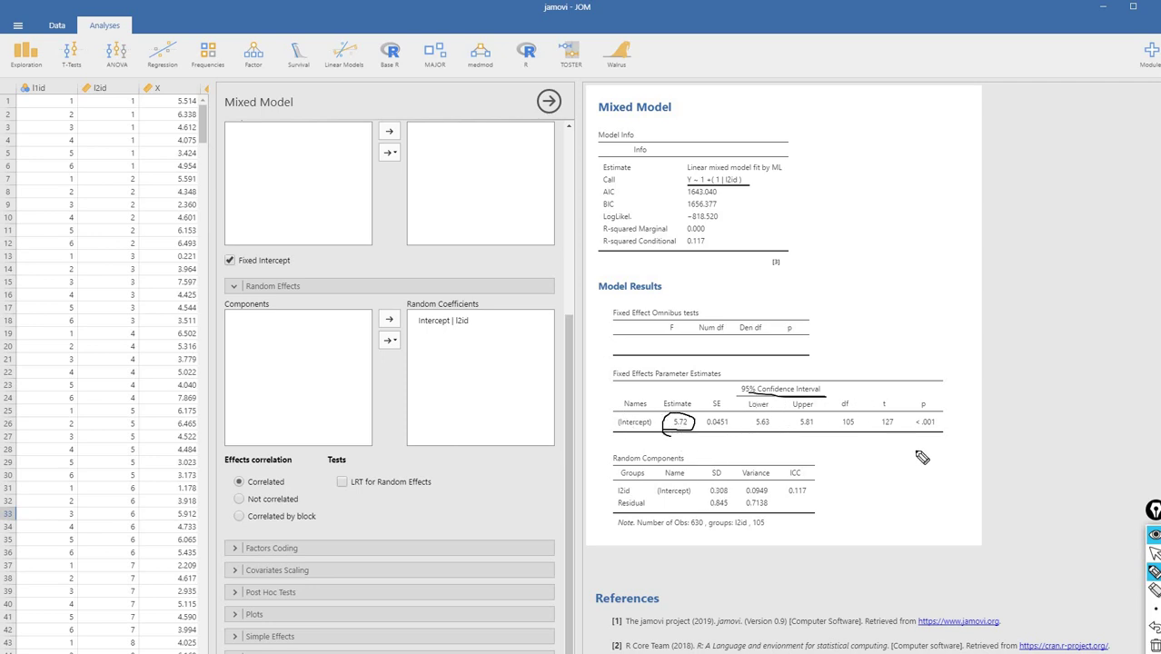
left_click_drag(937, 445, 869, 445)
- Mark the random components I2id variance 0.0949 and residual 0.7138, clear the marks, and switch to Table 1
left_click_drag(682, 462, 615, 462)
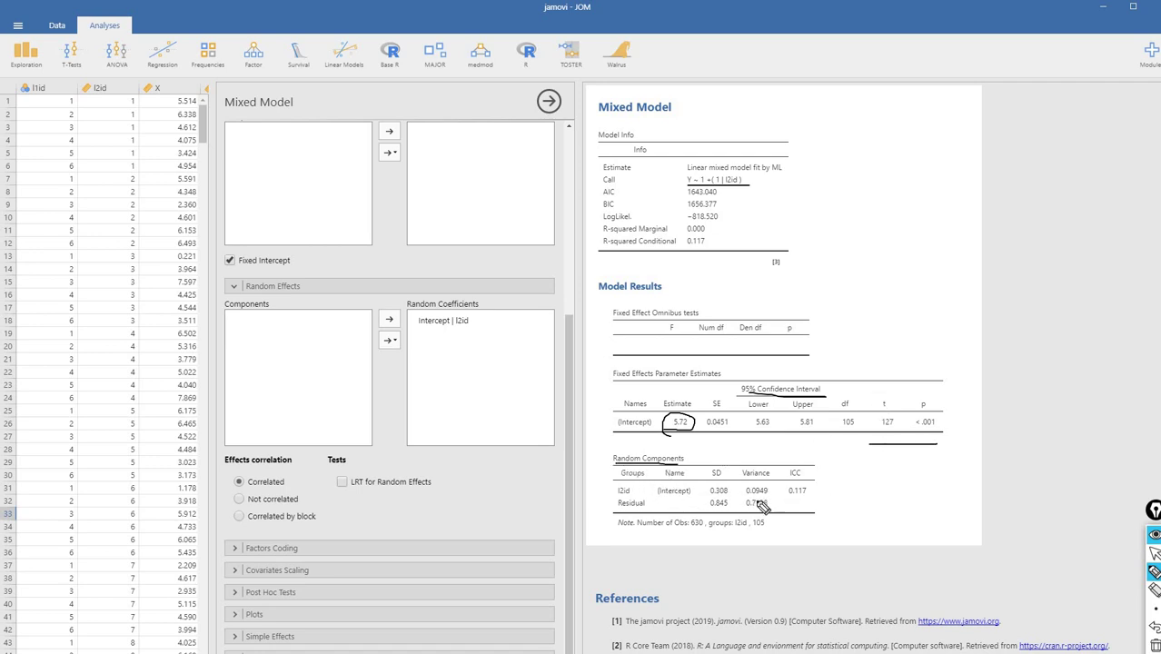
mouse_move(743, 497)
left_mouse_down()
mouse_move(773, 494)
mouse_move(746, 499)
left_mouse_up()
mouse_move(771, 520)
left_mouse_down()
mouse_move(768, 498)
mouse_move(738, 513)
mouse_move(772, 519)
mouse_move(811, 471)
mouse_move(791, 507)
left_mouse_up()
left_click(1154, 553)
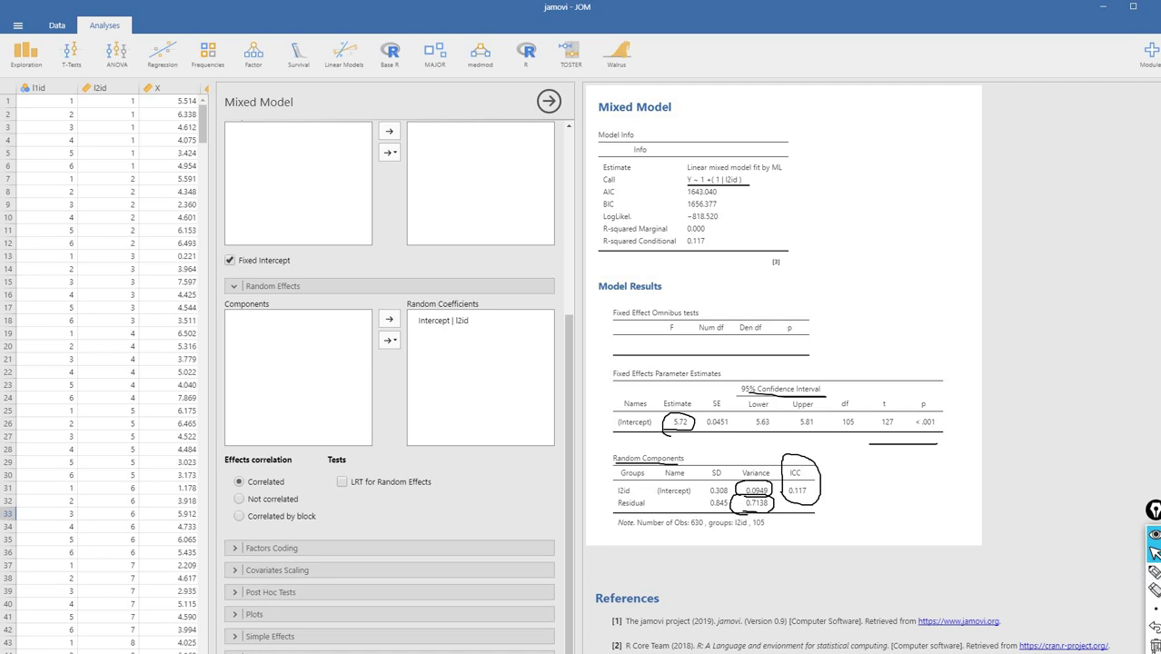
left_click(1154, 645)
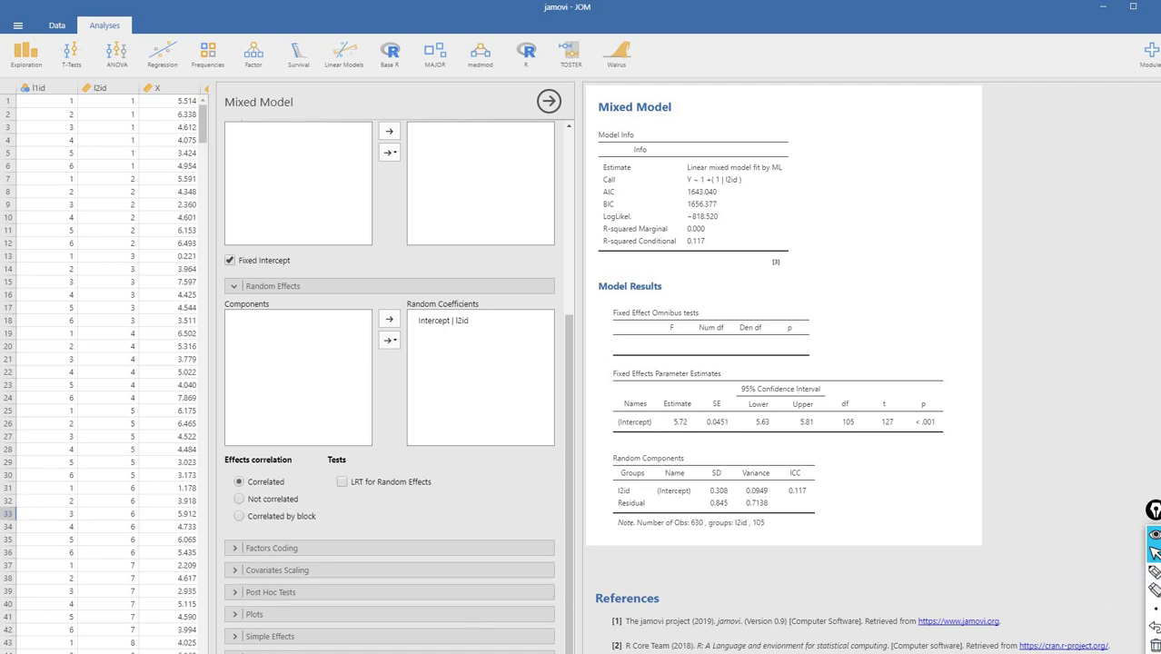
key("alt+Tab")
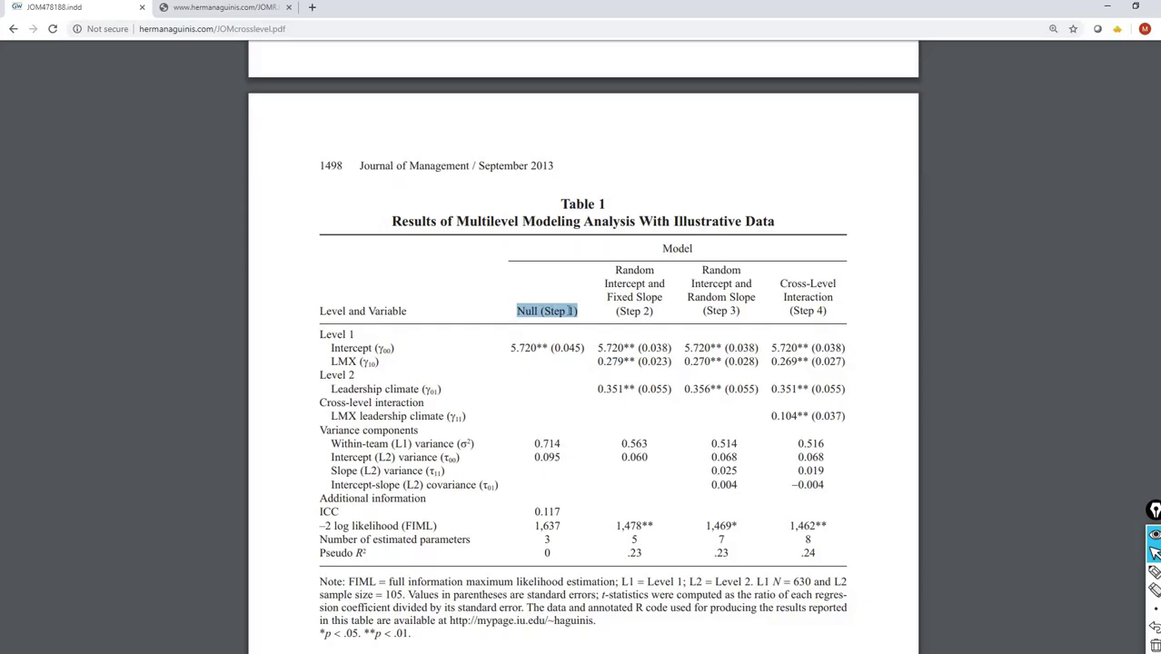
- Highlight the Null (Step 1) and Step 2 column headings in Table 1, then return to jamovi
left_click_drag(516, 311, 580, 311)
left_click_drag(613, 270, 657, 310)
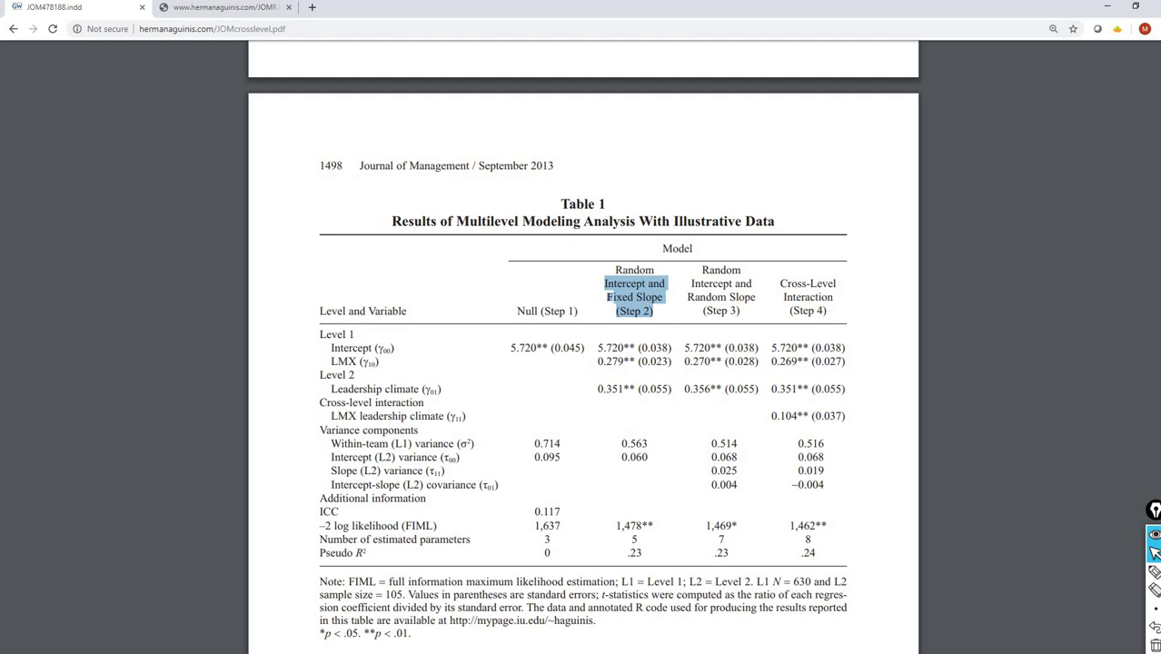
key("alt+Tab")
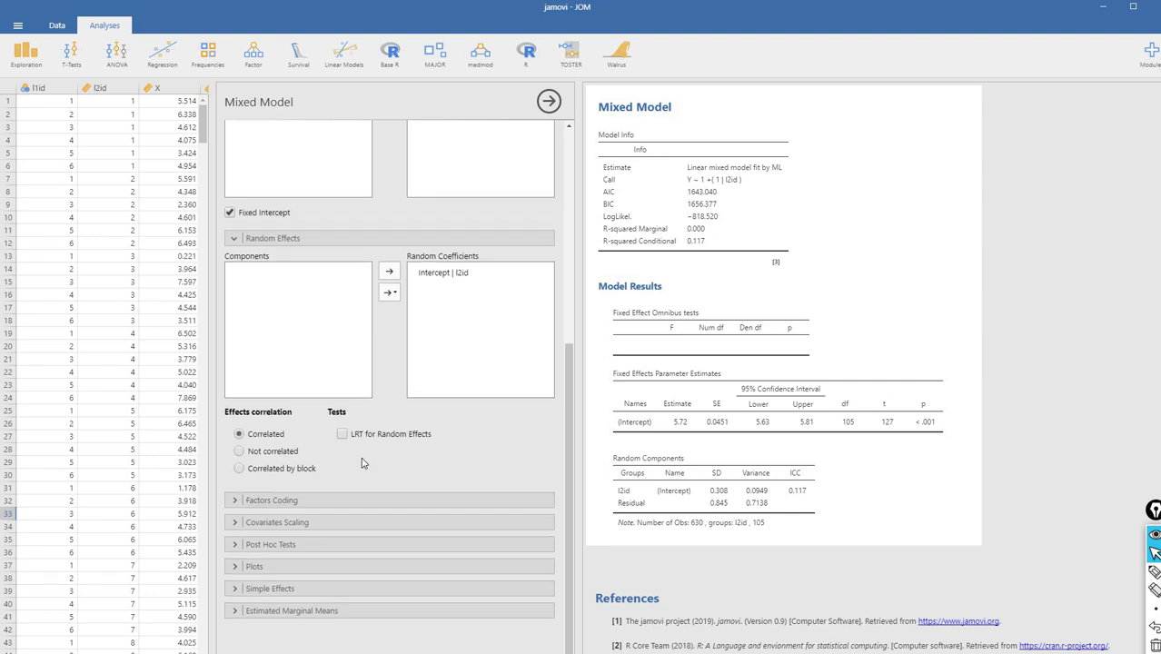
- Add X and Wj as covariates in the Mixed Model and expand the Covariates Scaling options
scroll(362, 463, "up", 5)
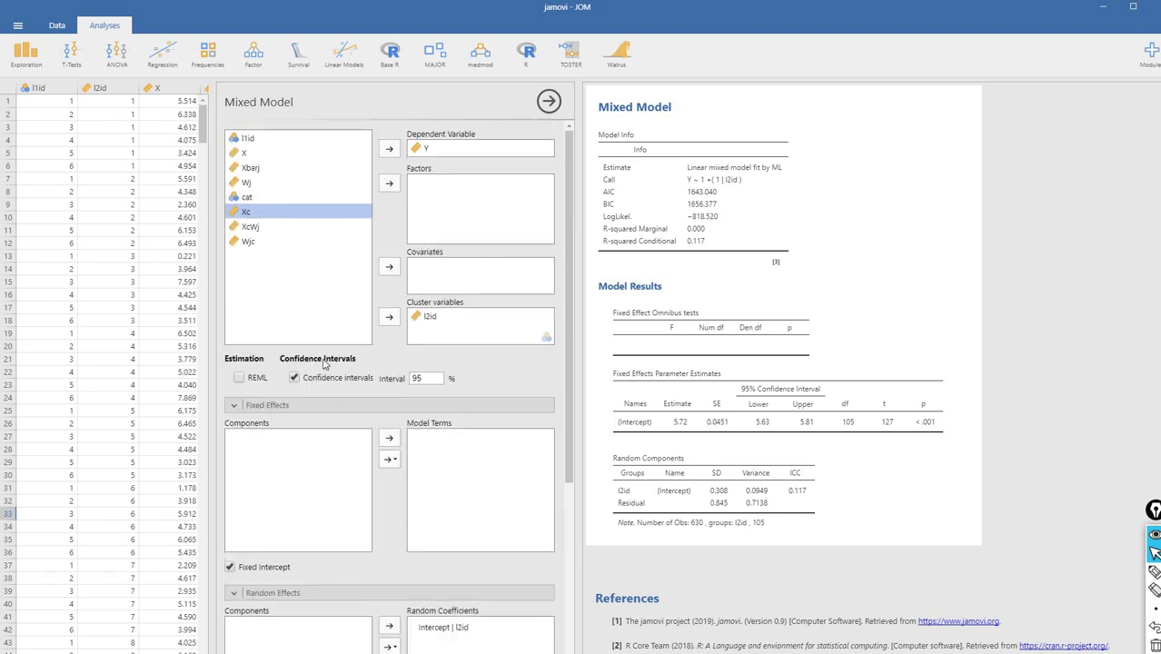
left_click(244, 155)
left_click(391, 270)
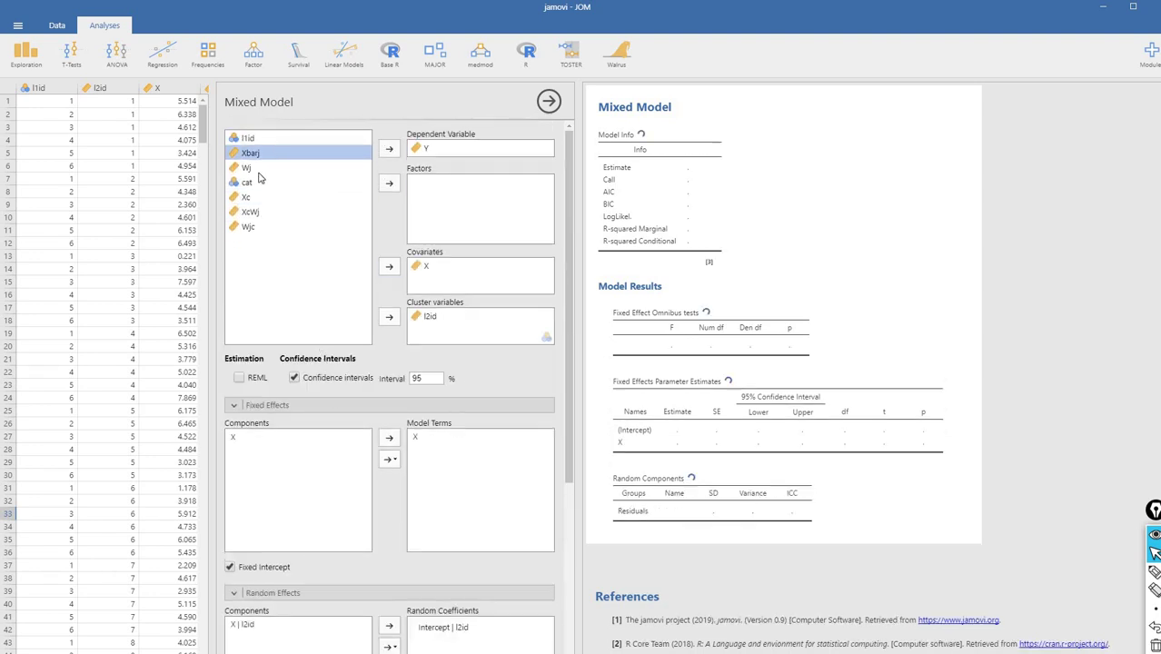
left_click(246, 169)
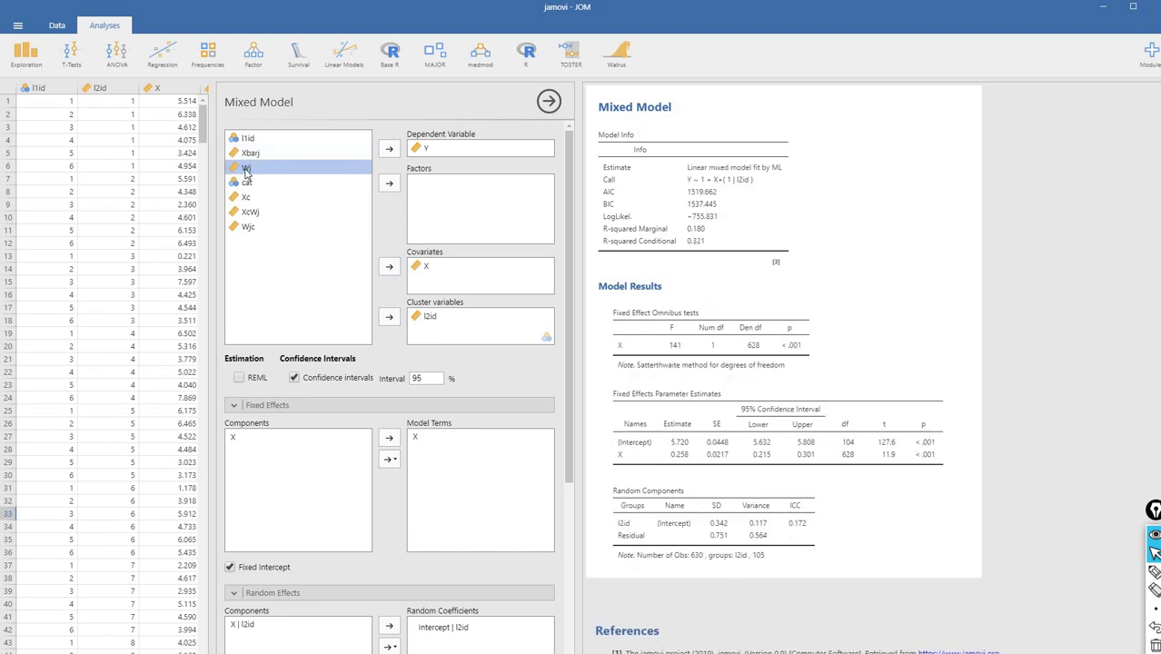
left_click(389, 269)
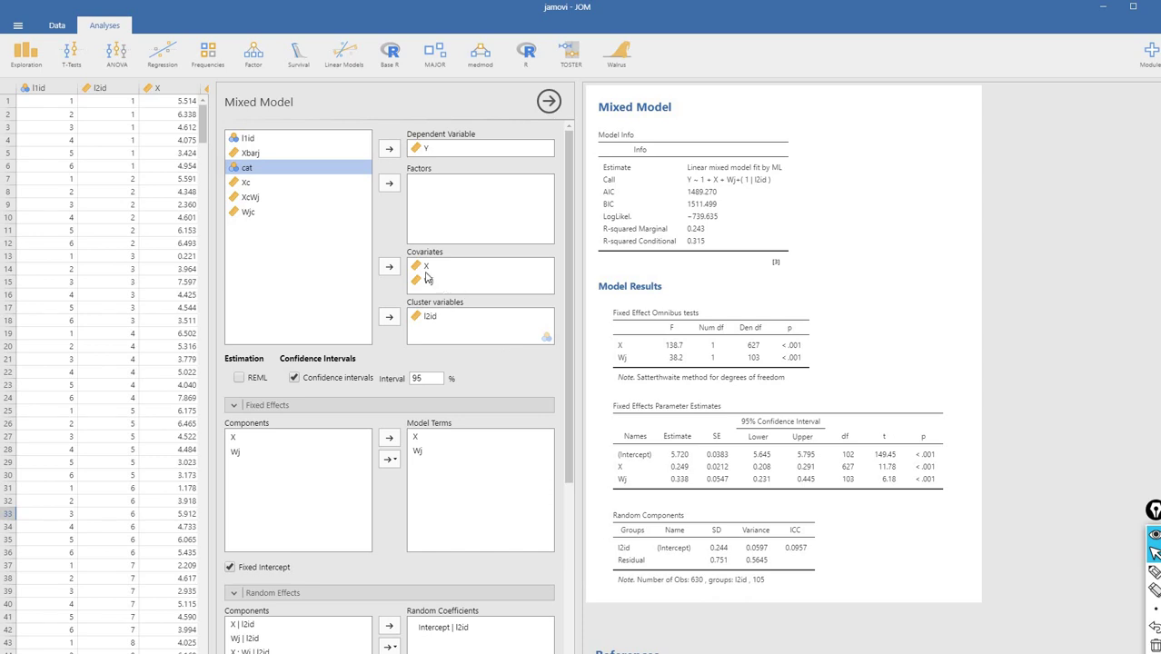
scroll(475, 358, "down", 5)
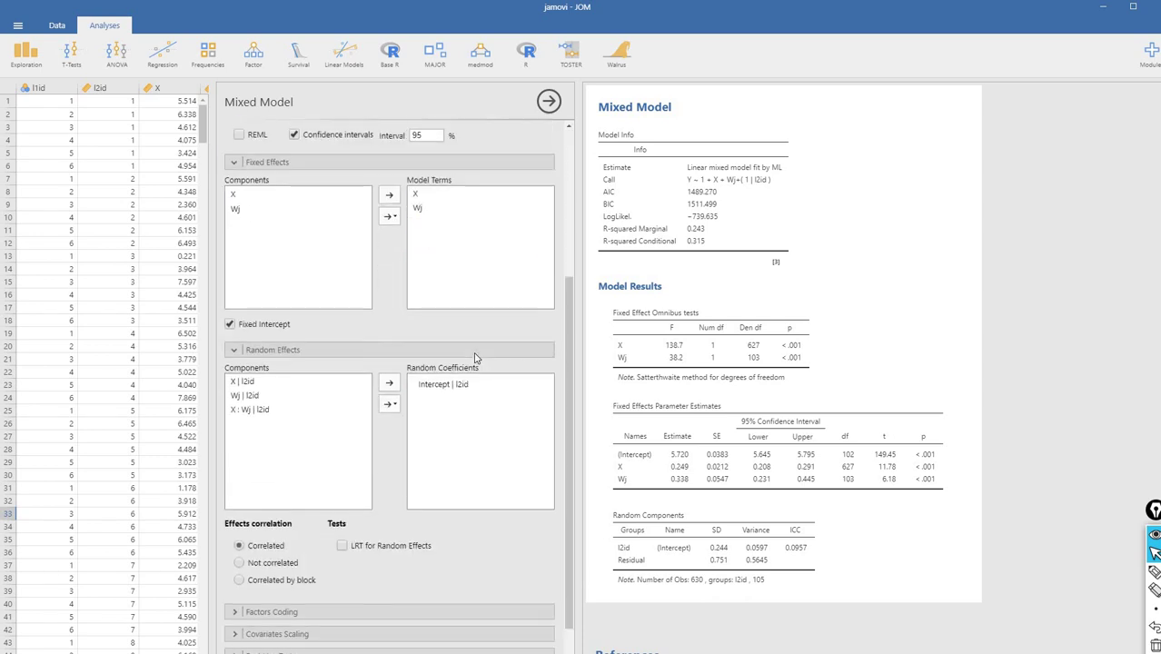
scroll(474, 358, "up", 3)
scroll(461, 293, "down", 3)
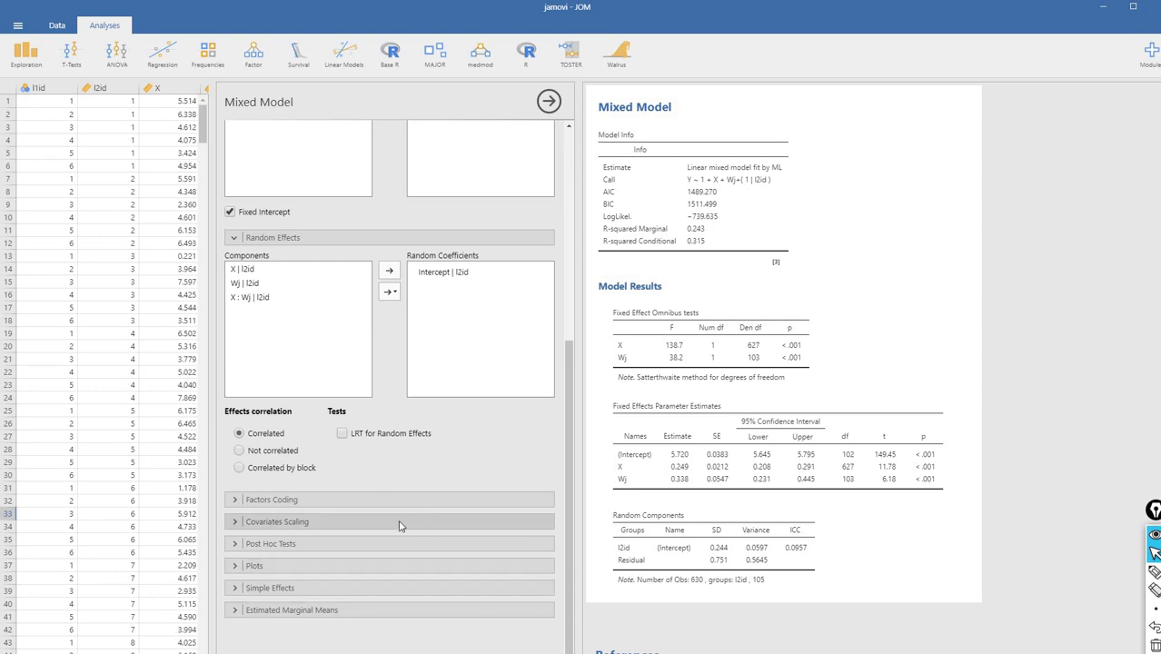
left_click(433, 523)
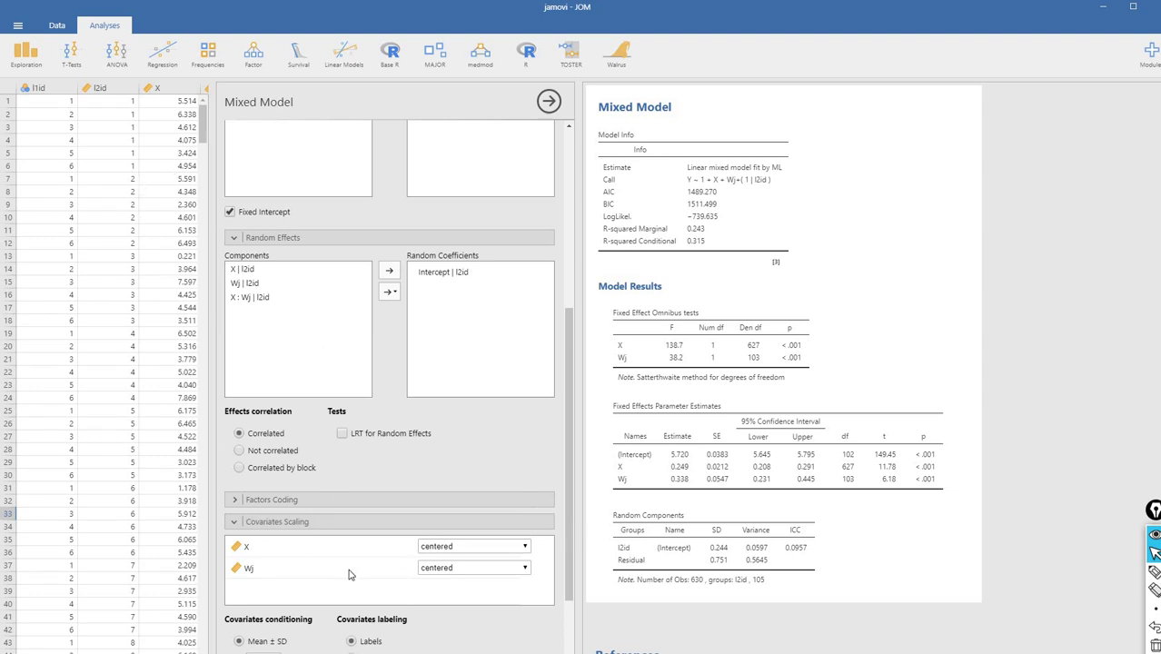
- Set X's covariate scaling to cluster-based centered, leaving Wj centered
left_click(281, 523)
left_click(281, 523)
left_click(525, 548)
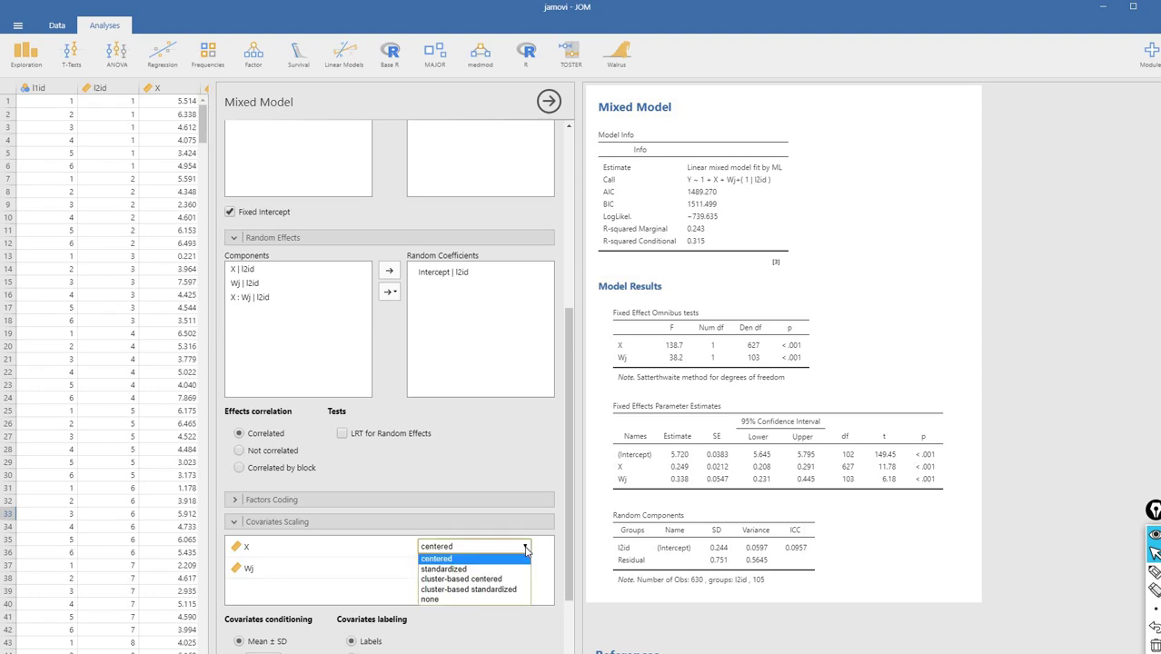
left_click(492, 579)
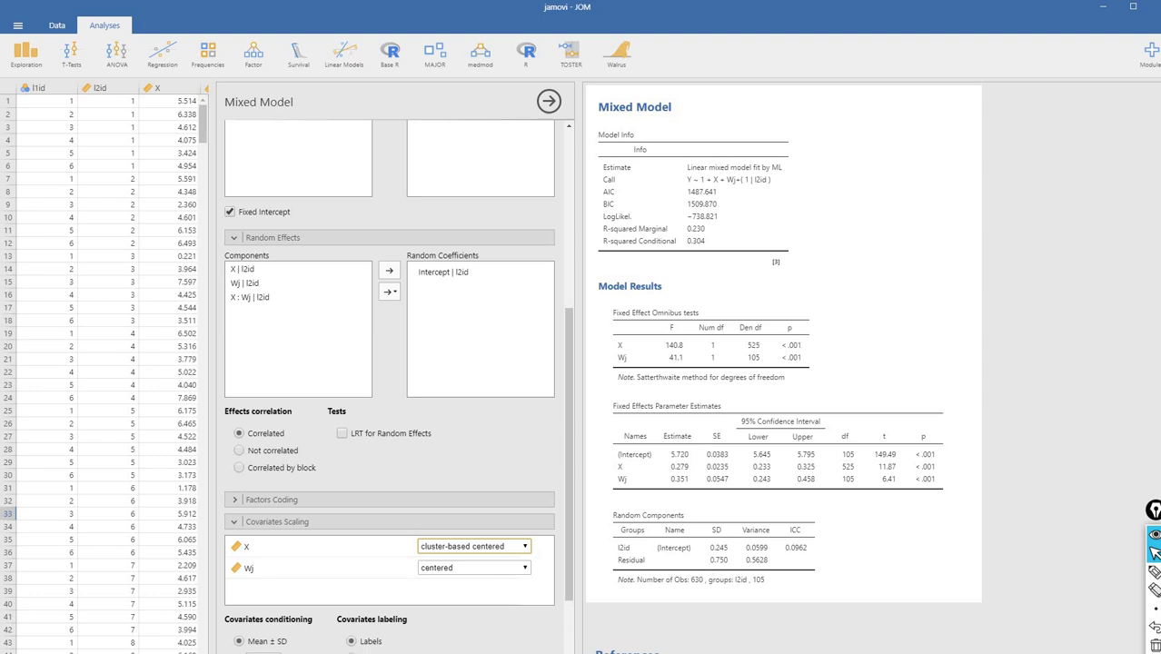
left_click(303, 537)
left_click(1127, 569)
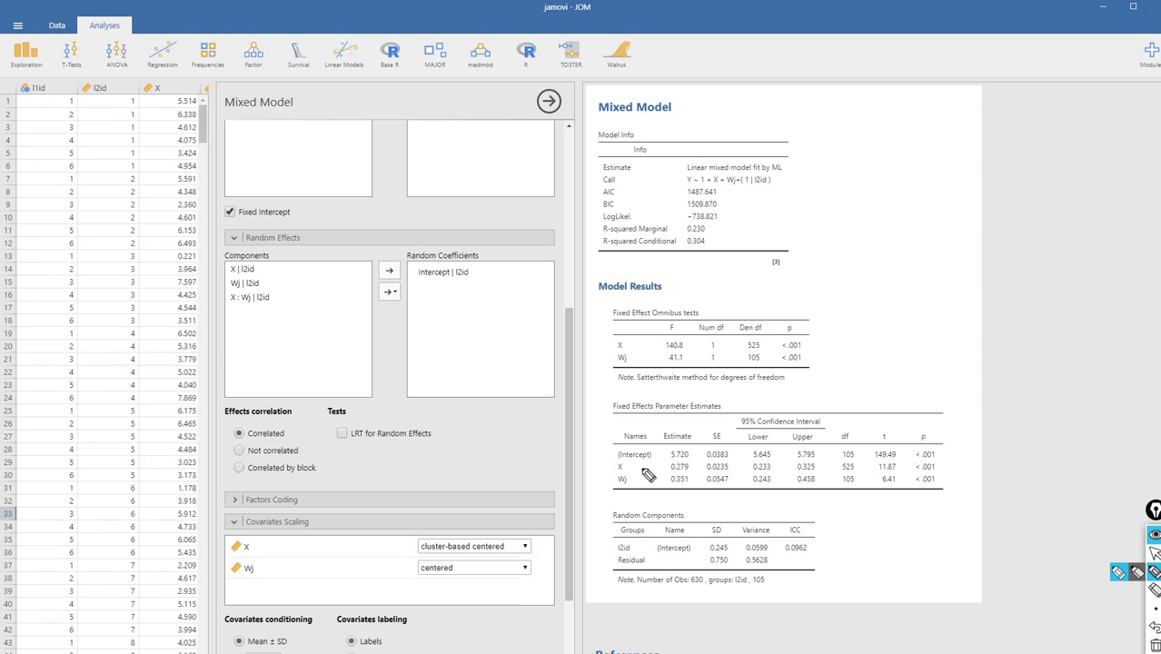
left_click_drag(632, 472, 636, 479)
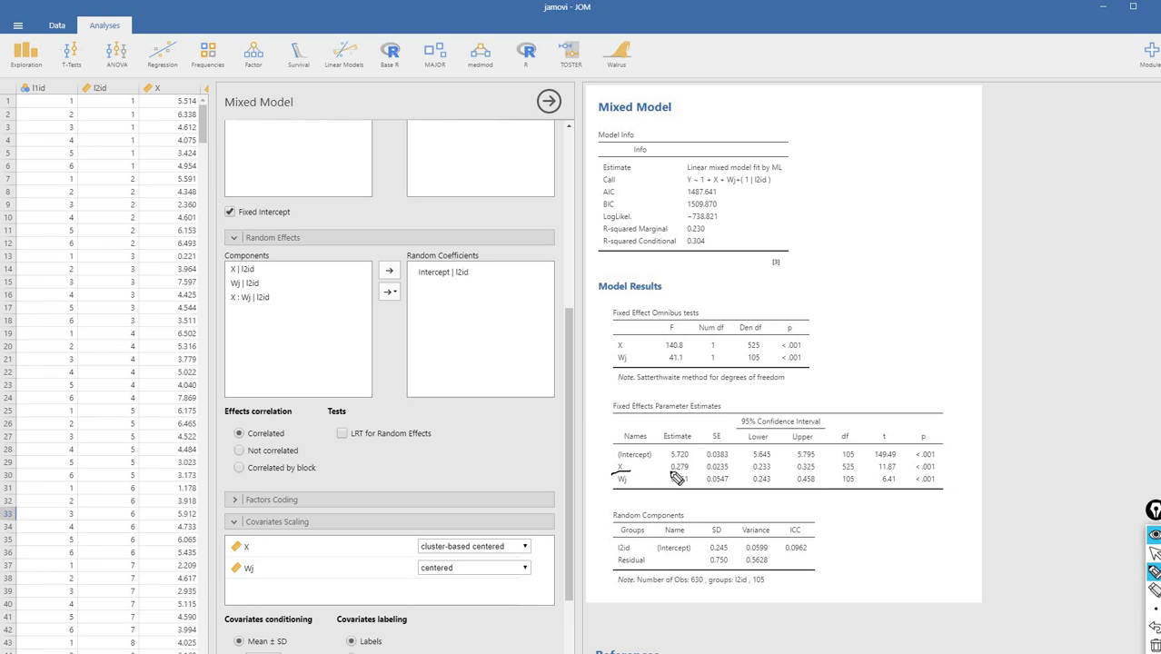
left_click_drag(672, 472, 701, 472)
left_click_drag(911, 477, 945, 476)
left_click_drag(672, 488, 705, 487)
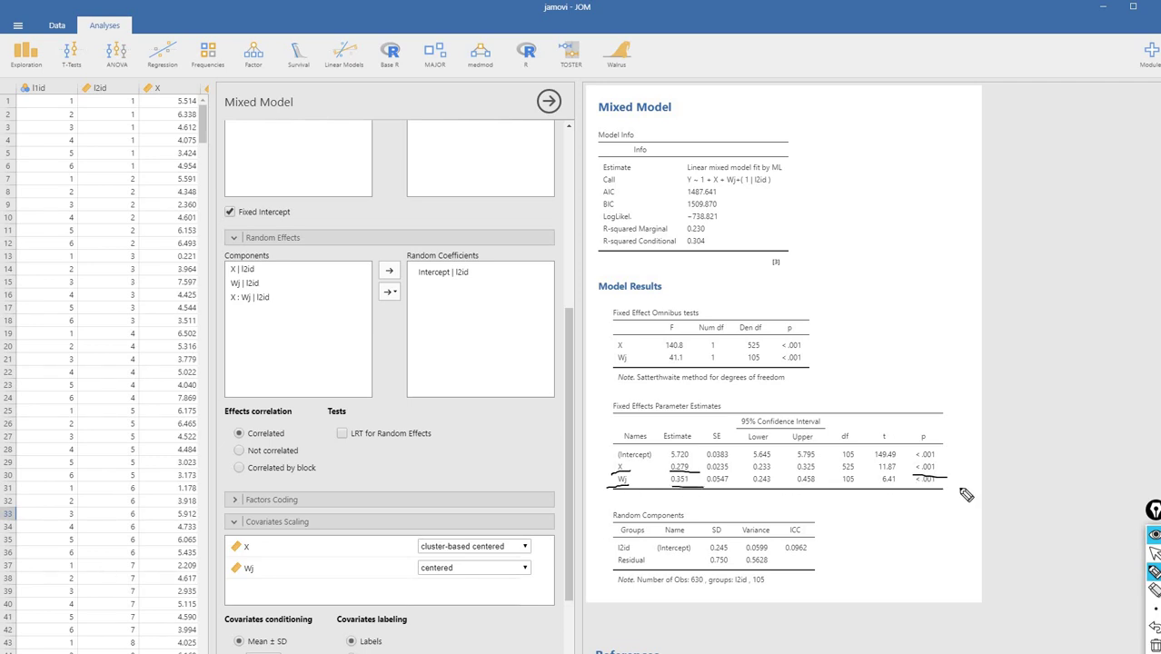
left_click_drag(961, 489, 909, 489)
left_click(1154, 552)
left_click(1154, 643)
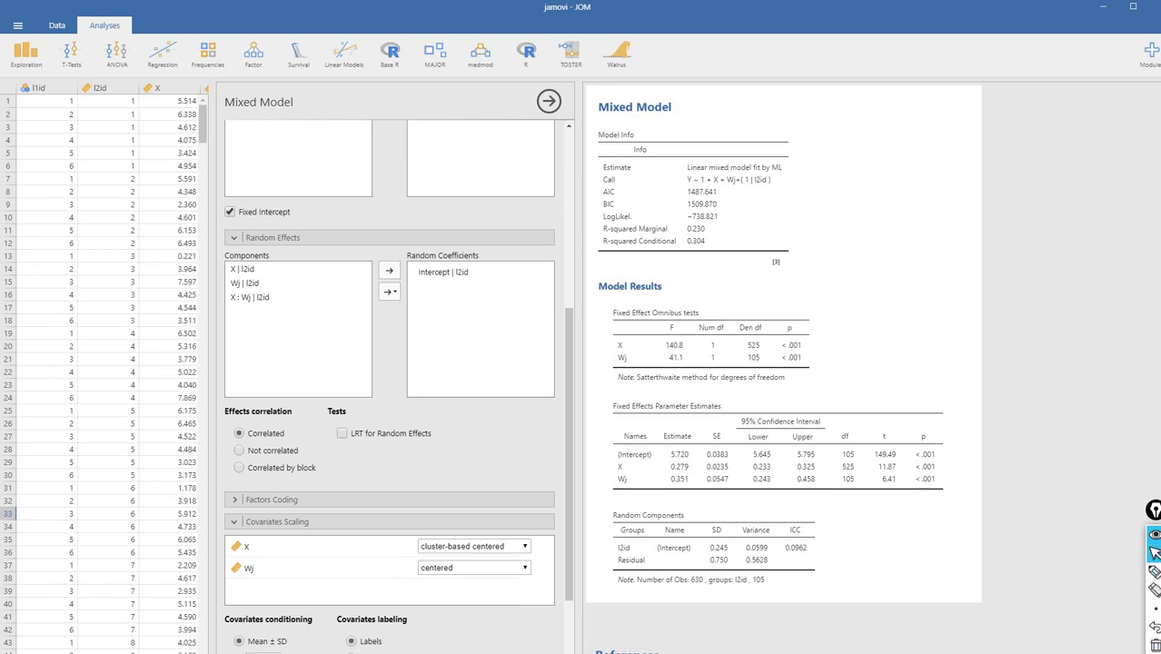
- In the PDF's Table 1, highlight and then deselect the Step 3 Random Intercept and Random Slope heading
key("alt+Tab")
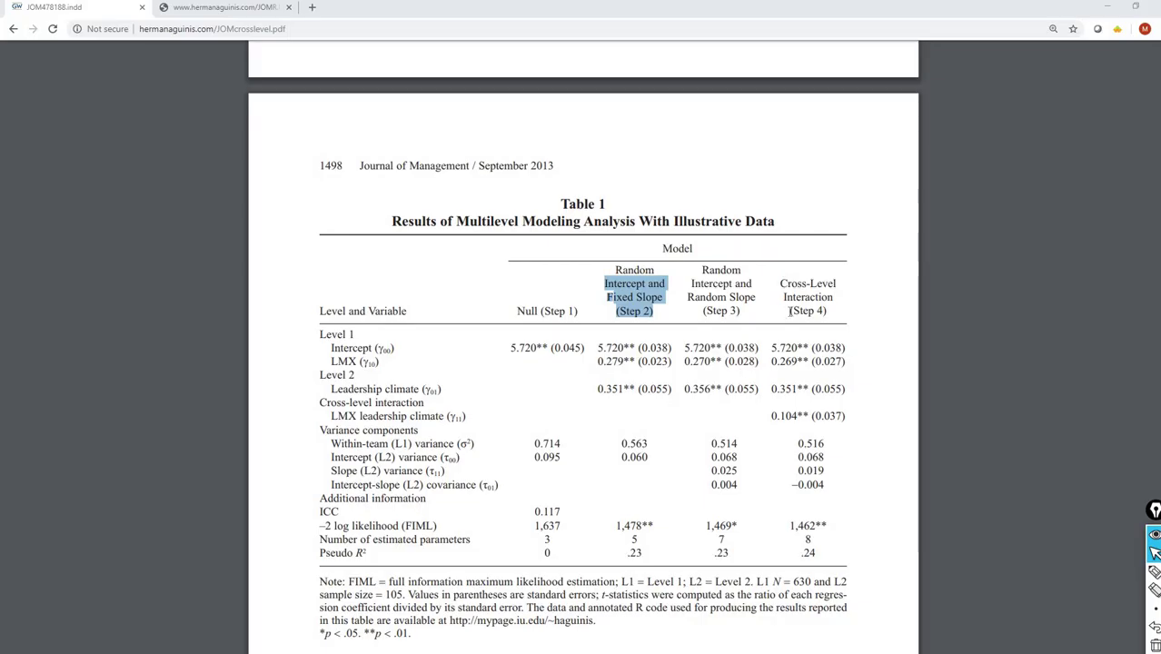
left_click_drag(702, 269, 759, 299)
left_click(686, 297)
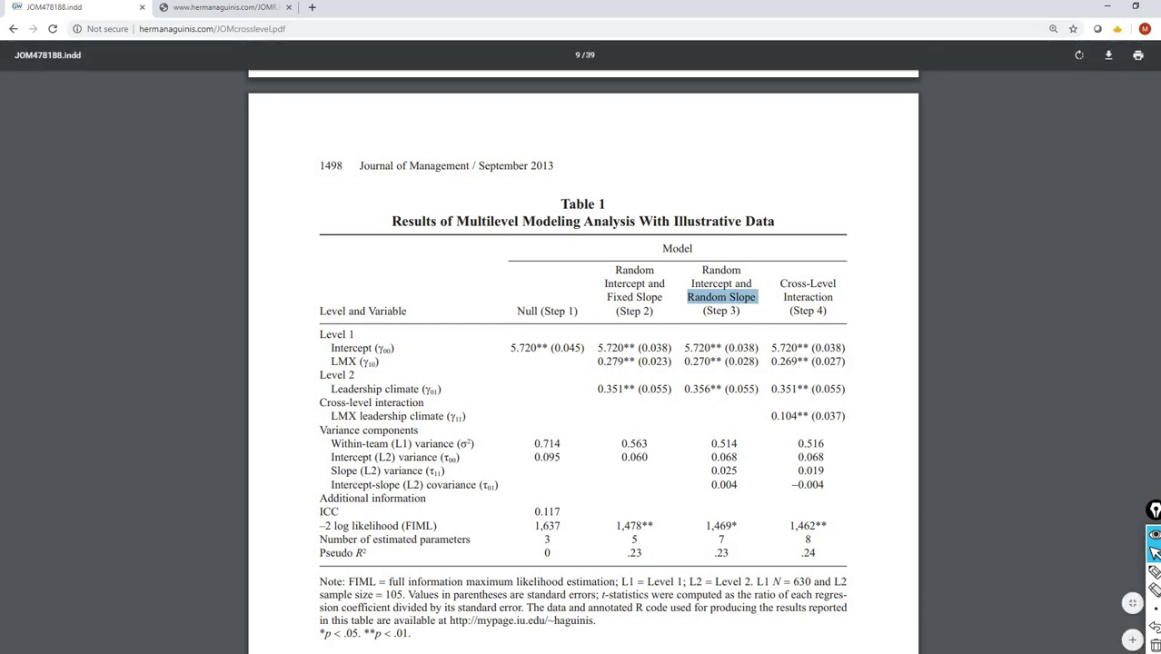
- Move X | I2id into Random Coefficients so X's slope varies across I2id clusters
key("alt+Tab")
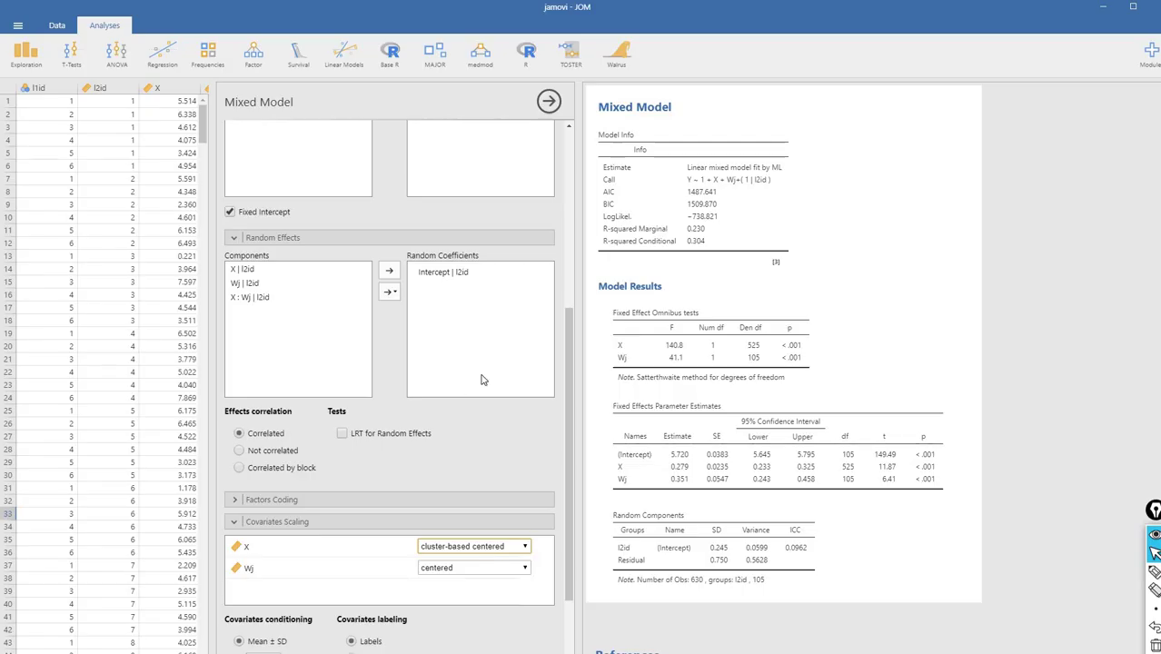
scroll(490, 377, "up", 2)
scroll(490, 376, "up", 4)
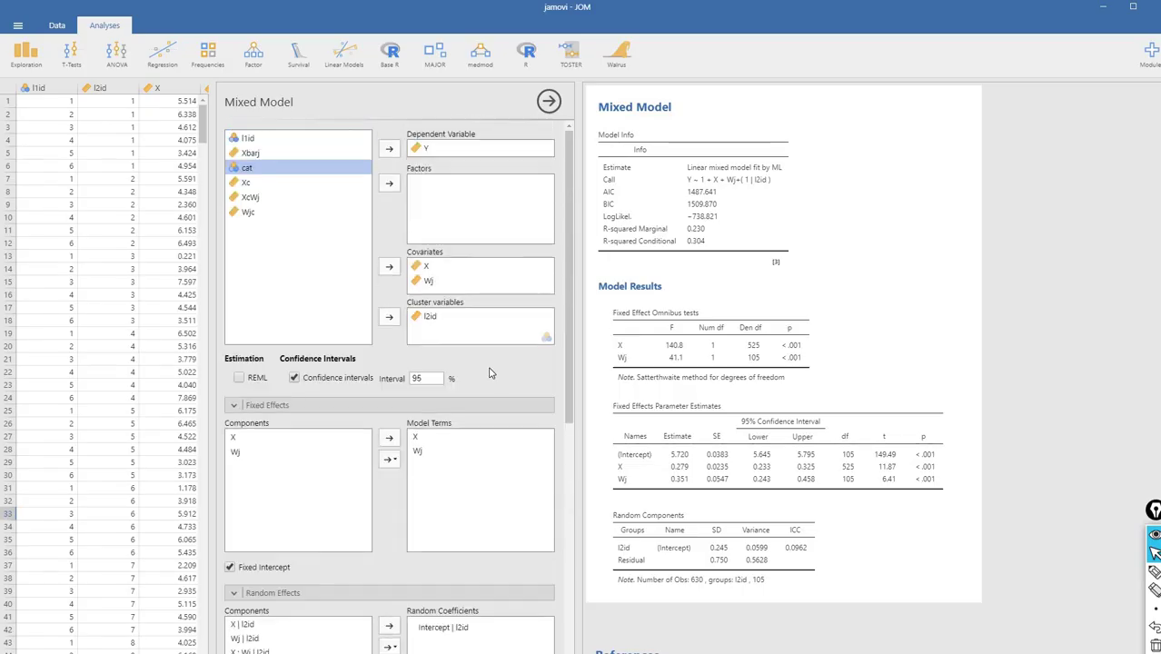
scroll(462, 297, "down", 2)
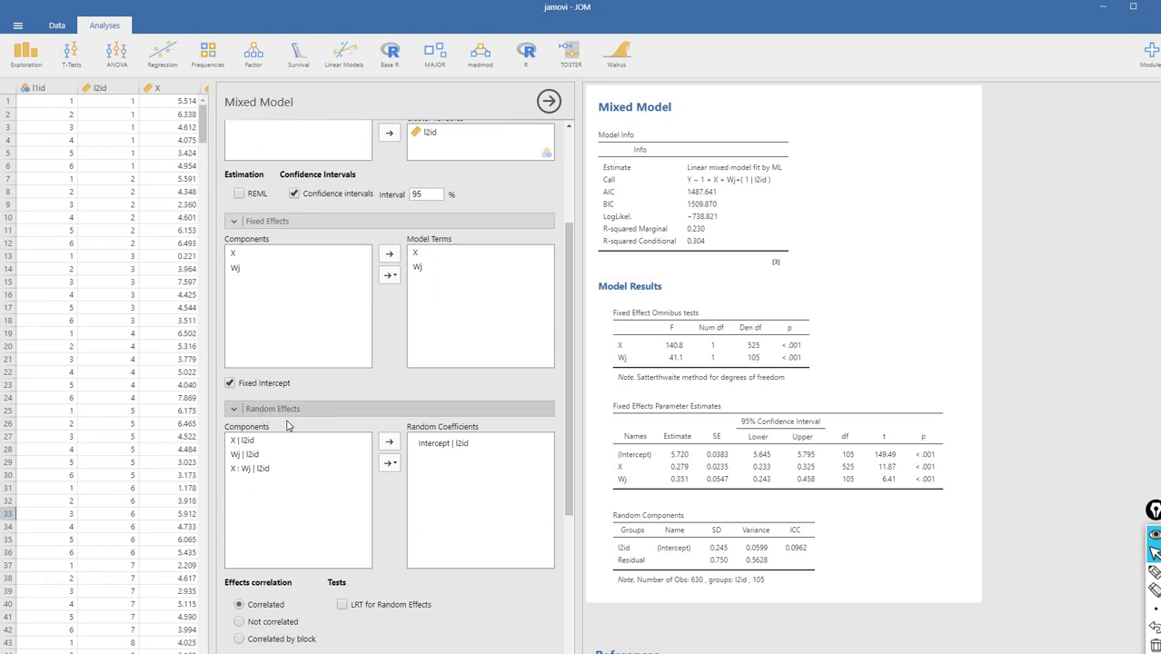
scroll(269, 374, "down", 1)
scroll(269, 374, "down", 1)
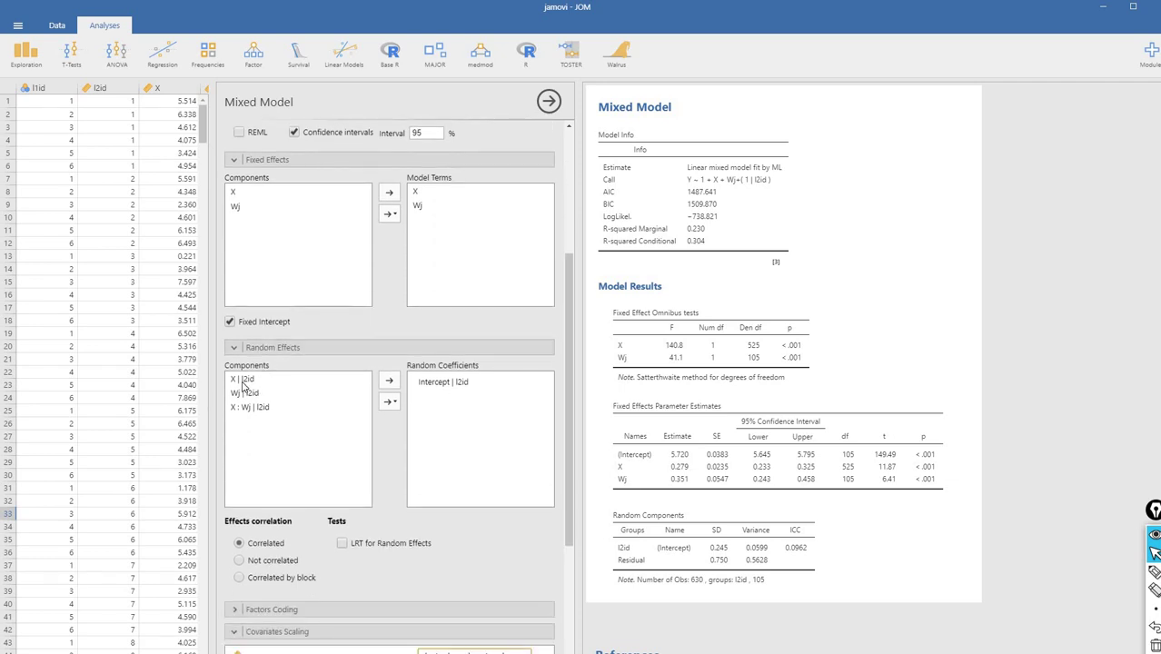
left_click(236, 383)
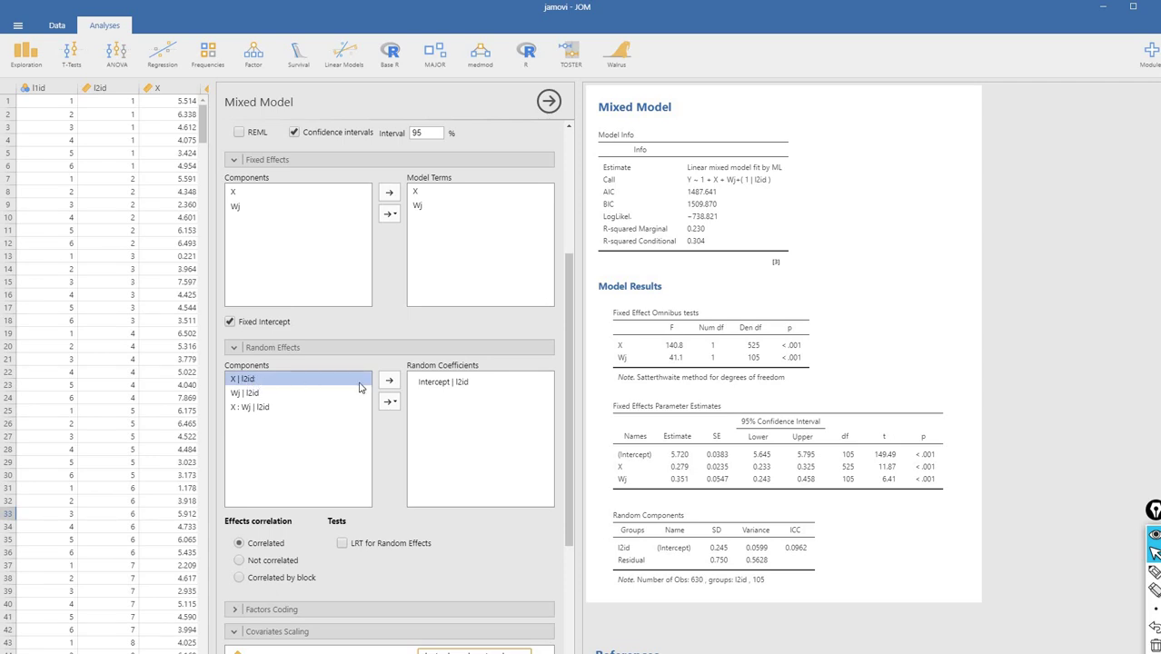
left_click(390, 383)
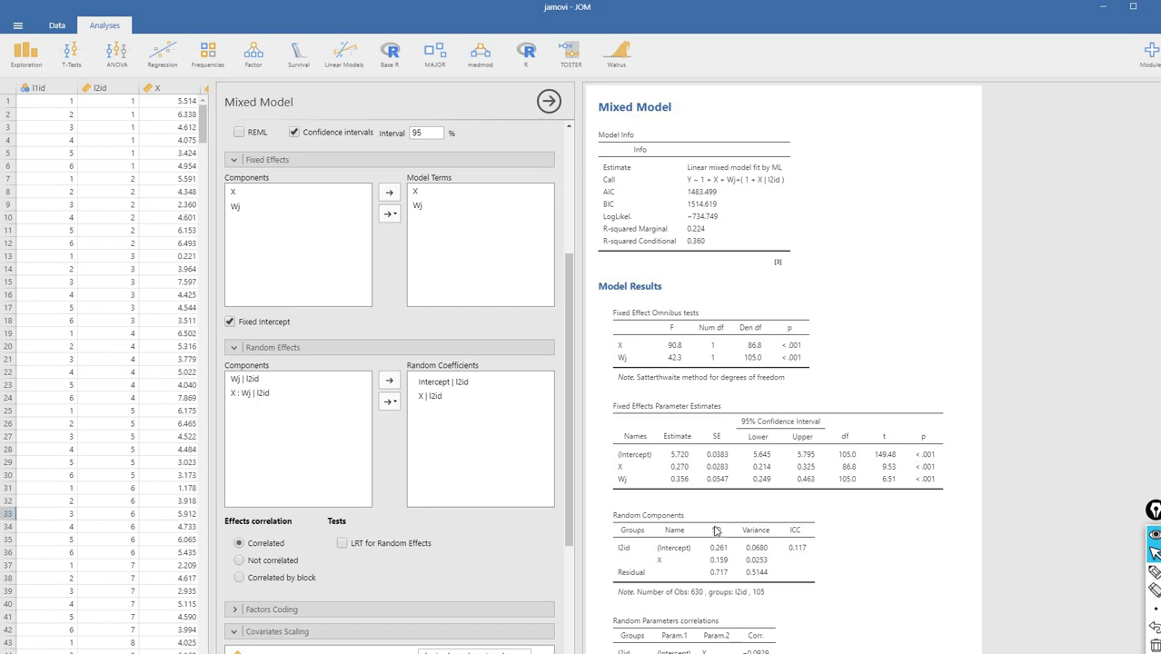
scroll(727, 523, "down", 2)
scroll(727, 522, "up", 2)
scroll(848, 519, "down", 2)
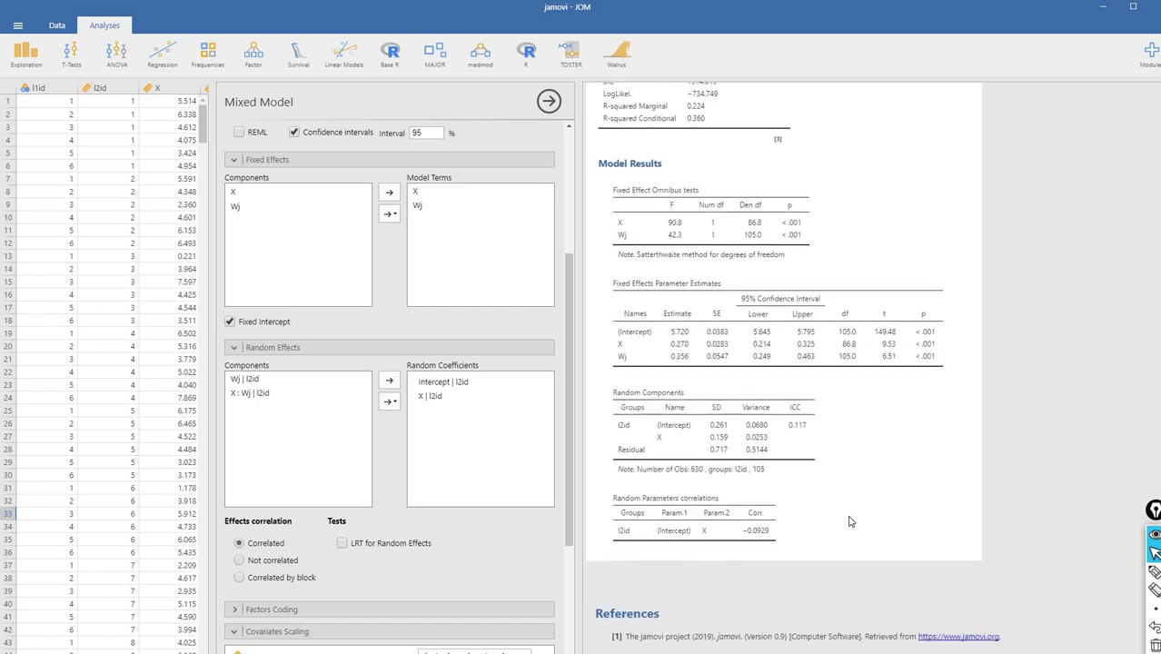
left_click(1152, 571)
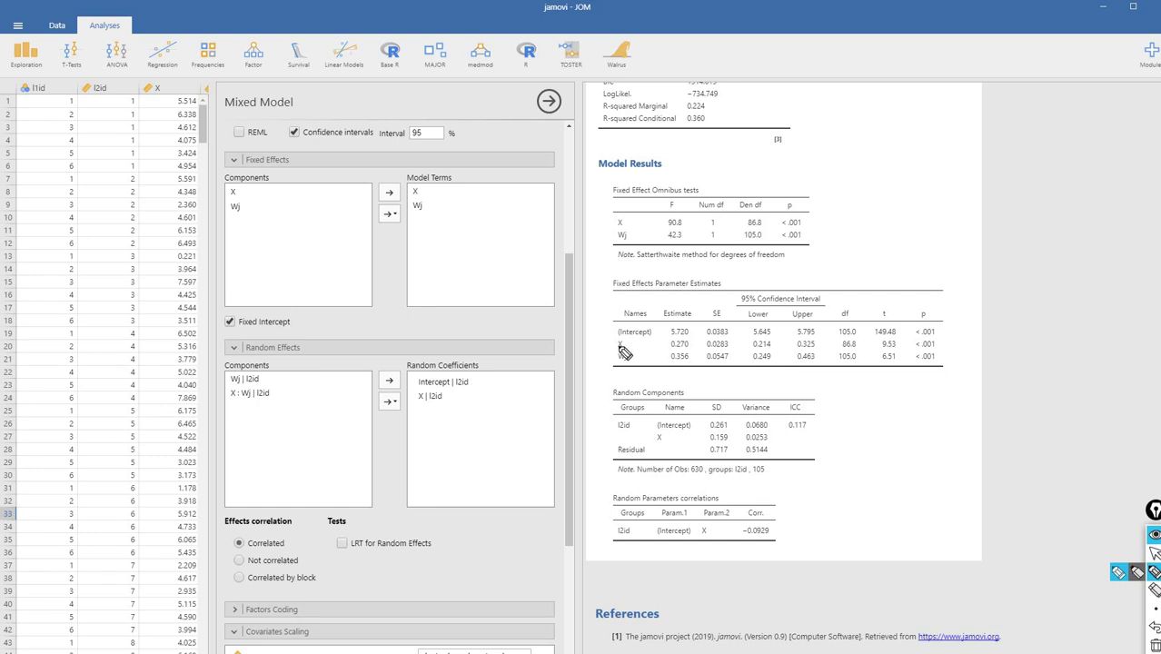
mouse_move(619, 348)
left_mouse_down()
mouse_move(633, 347)
mouse_move(631, 361)
left_mouse_up()
mouse_move(914, 352)
left_mouse_down()
mouse_move(953, 374)
mouse_move(927, 365)
left_mouse_up()
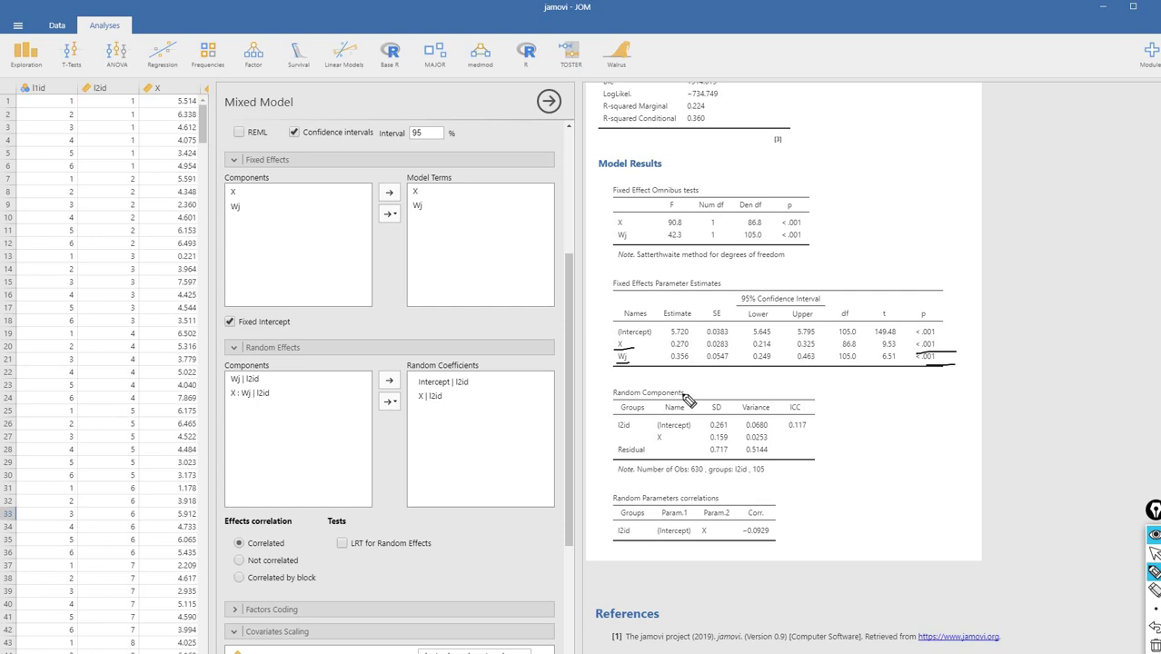
left_click_drag(612, 398, 665, 398)
mouse_move(590, 416)
left_mouse_down()
mouse_move(591, 431)
mouse_move(605, 423)
left_mouse_up()
left_click_drag(747, 432, 769, 432)
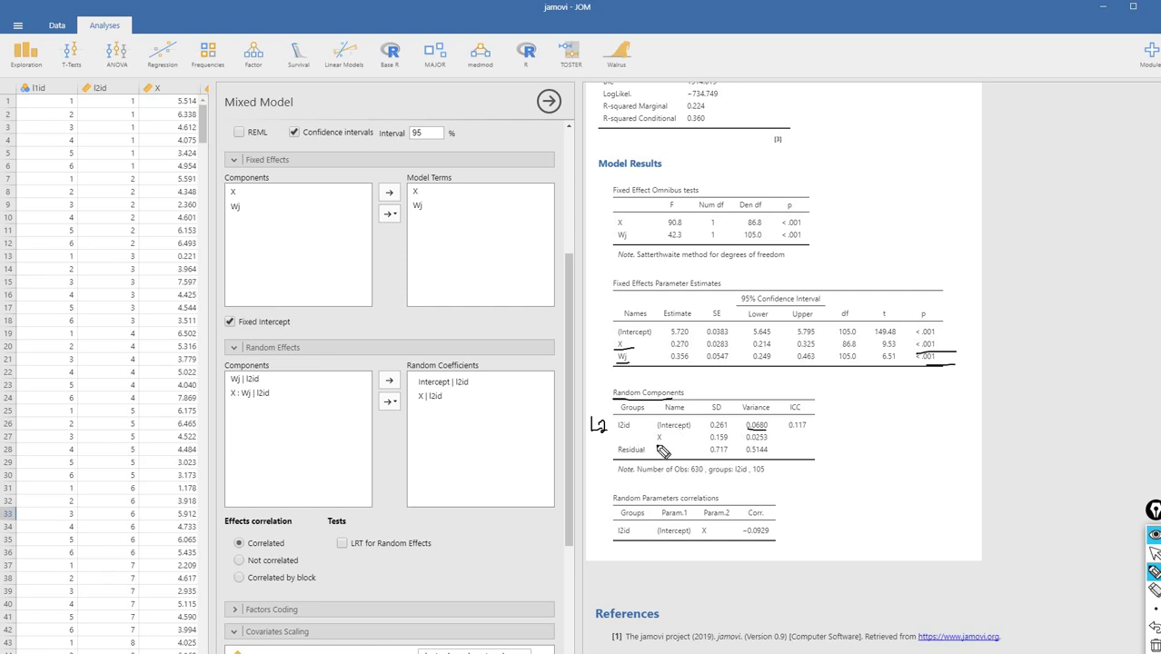
left_click_drag(656, 443, 669, 444)
left_click_drag(751, 444, 778, 444)
left_click_drag(593, 450, 602, 462)
left_click_drag(747, 454, 771, 454)
mouse_move(752, 521)
left_mouse_down()
mouse_move(750, 548)
mouse_move(772, 522)
left_mouse_up()
left_click_drag(657, 442, 669, 442)
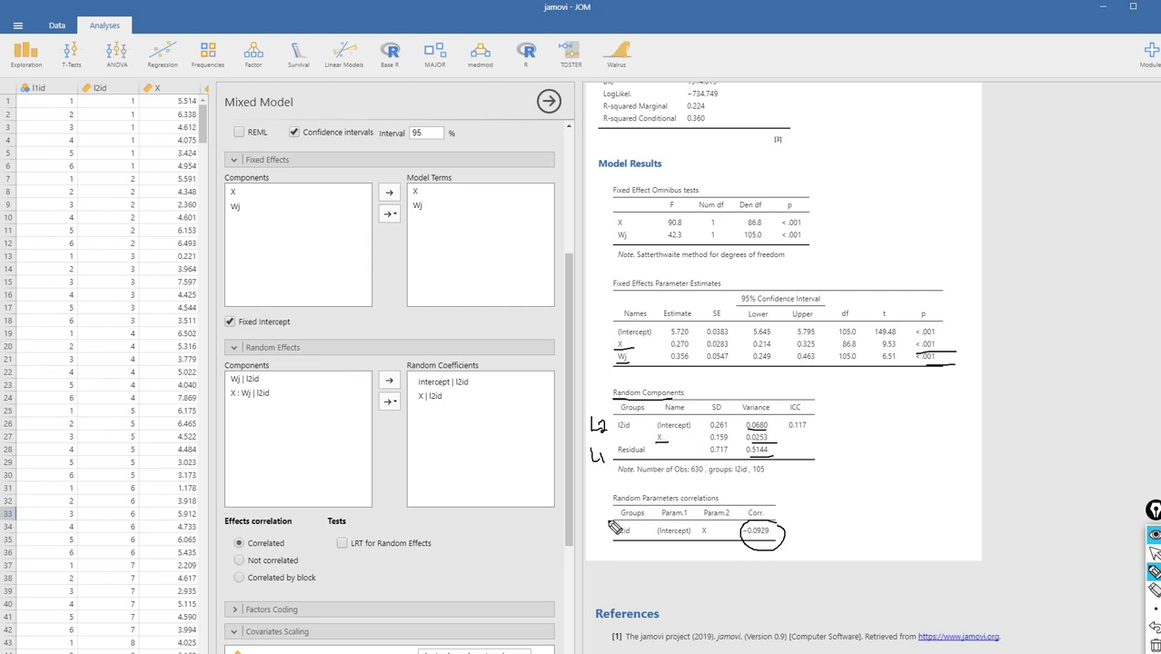
left_click(1153, 553)
key("ctrl+shift+c")
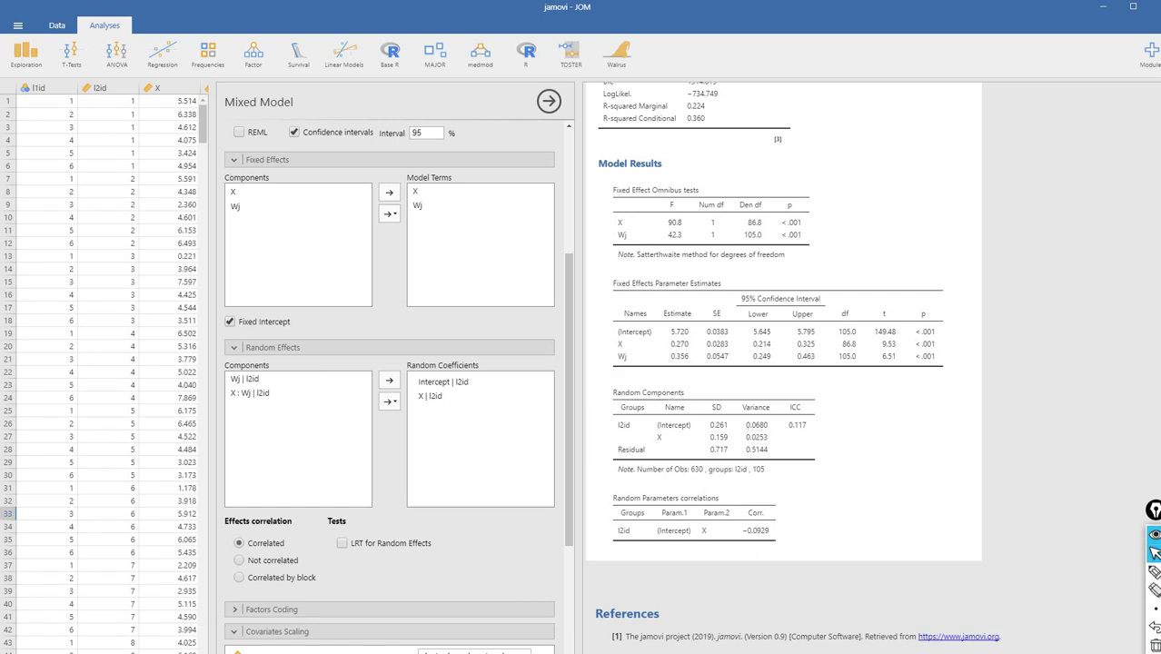
- Switch effects correlation to Not correlated, restore Correlated, then bring up Table 1 in Chrome
left_click(239, 561)
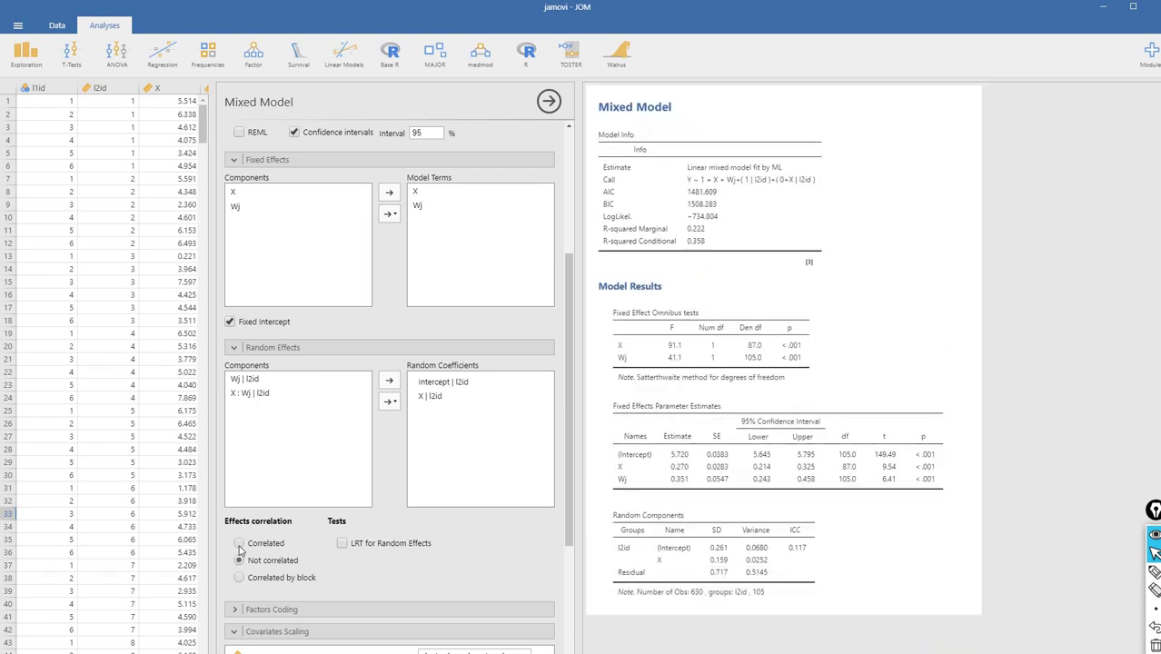
left_click(239, 544)
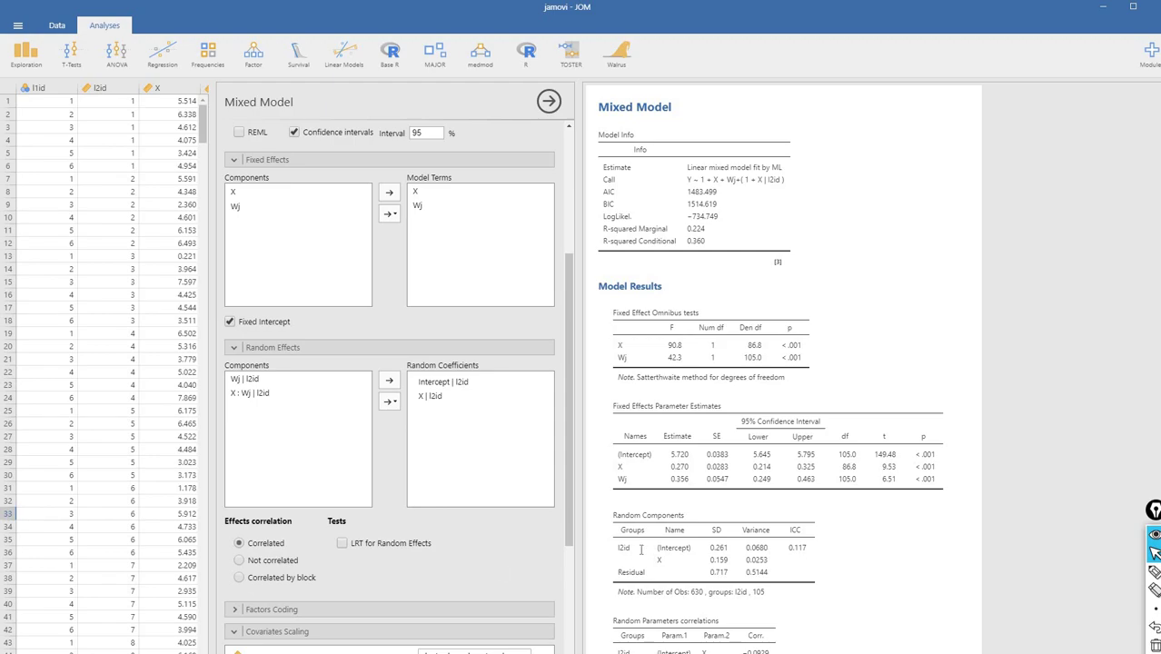
key("alt+Tab")
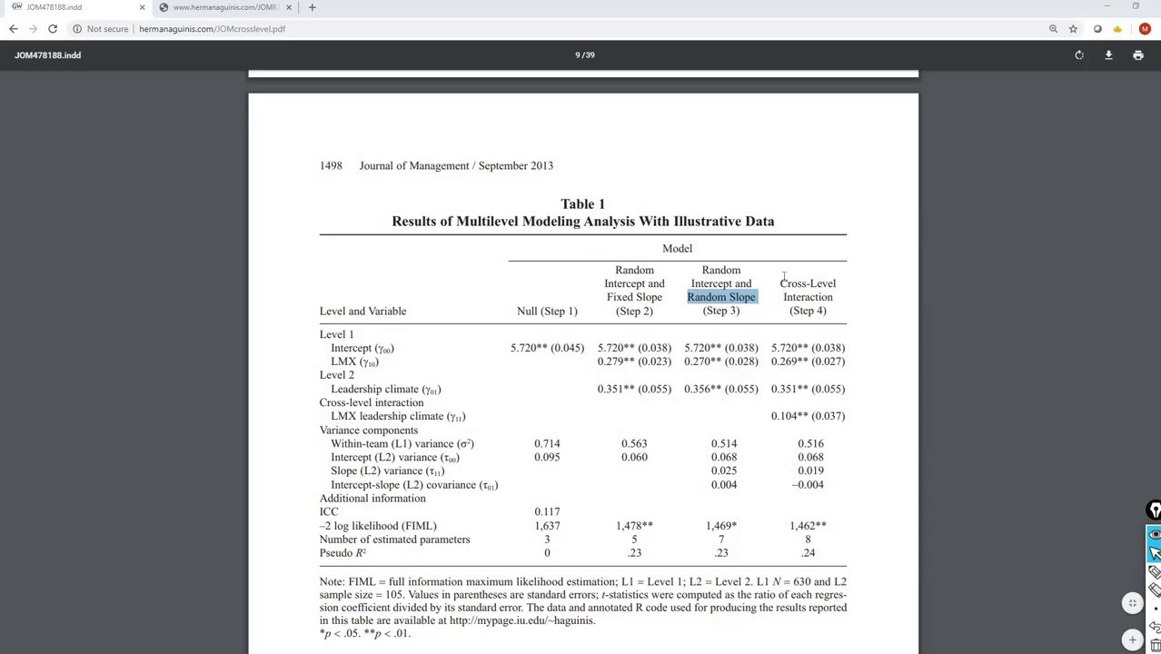
- Highlight Table 1's Step 4 cross-level interaction header, the 0.104 (0.037) cell and the LMX leadership climate label
left_click_drag(778, 278, 829, 310)
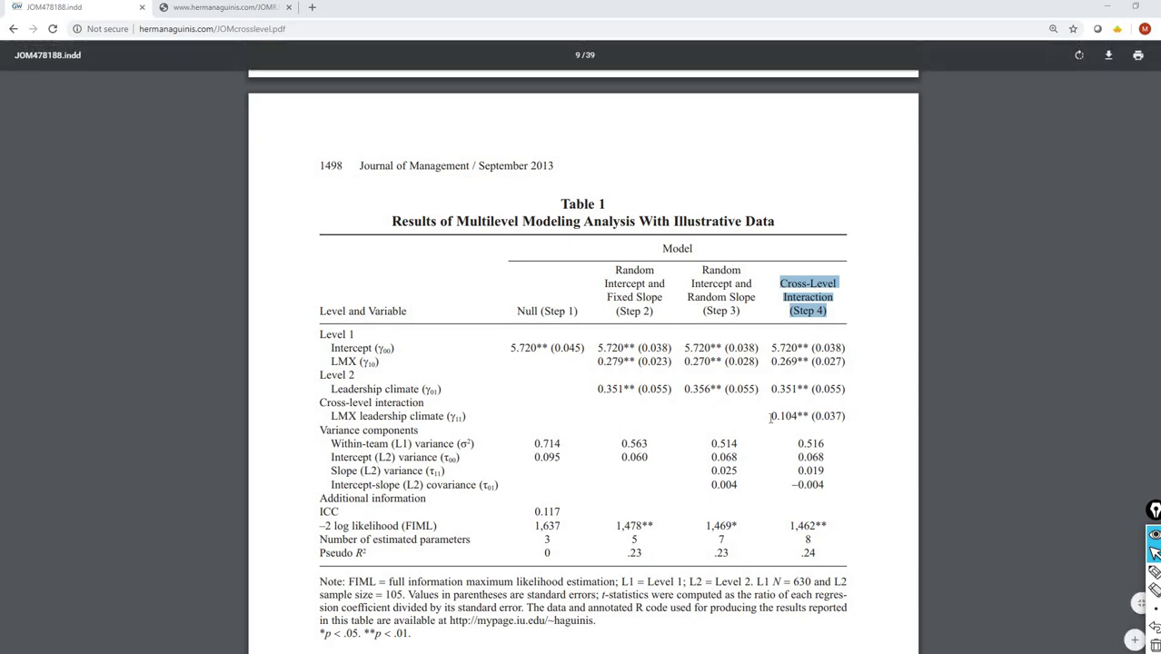
left_click_drag(770, 416, 856, 415)
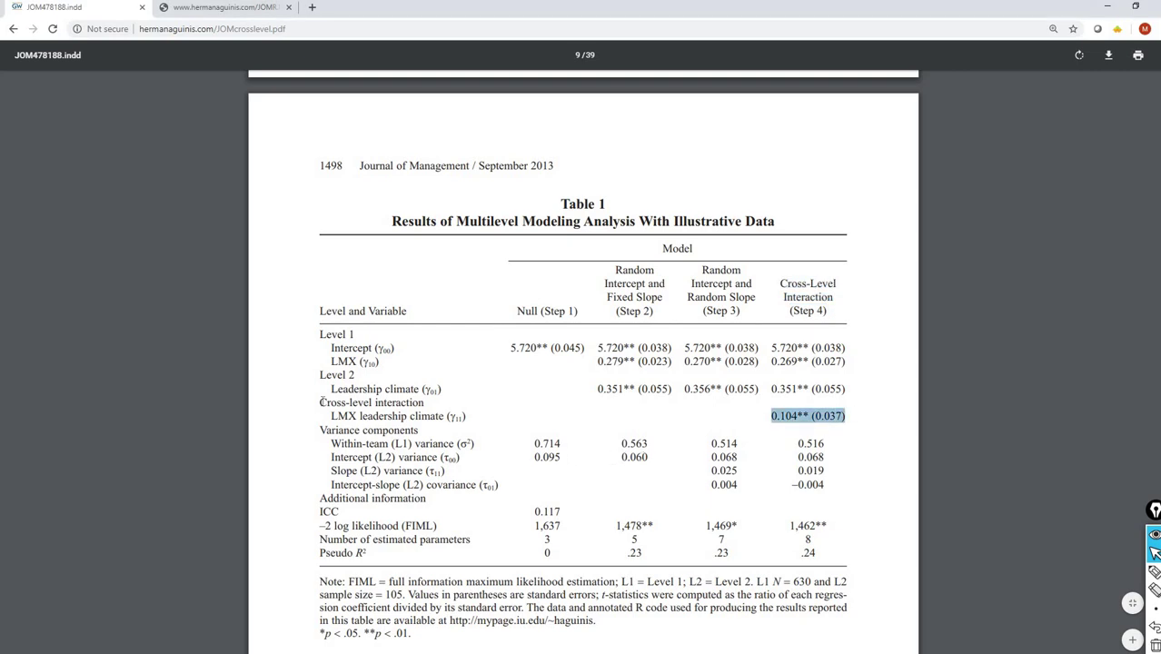
left_click_drag(411, 403, 466, 418)
- Add the X✻Wj interaction of X and Wj to the fixed-effects Model Terms
key("alt+Tab")
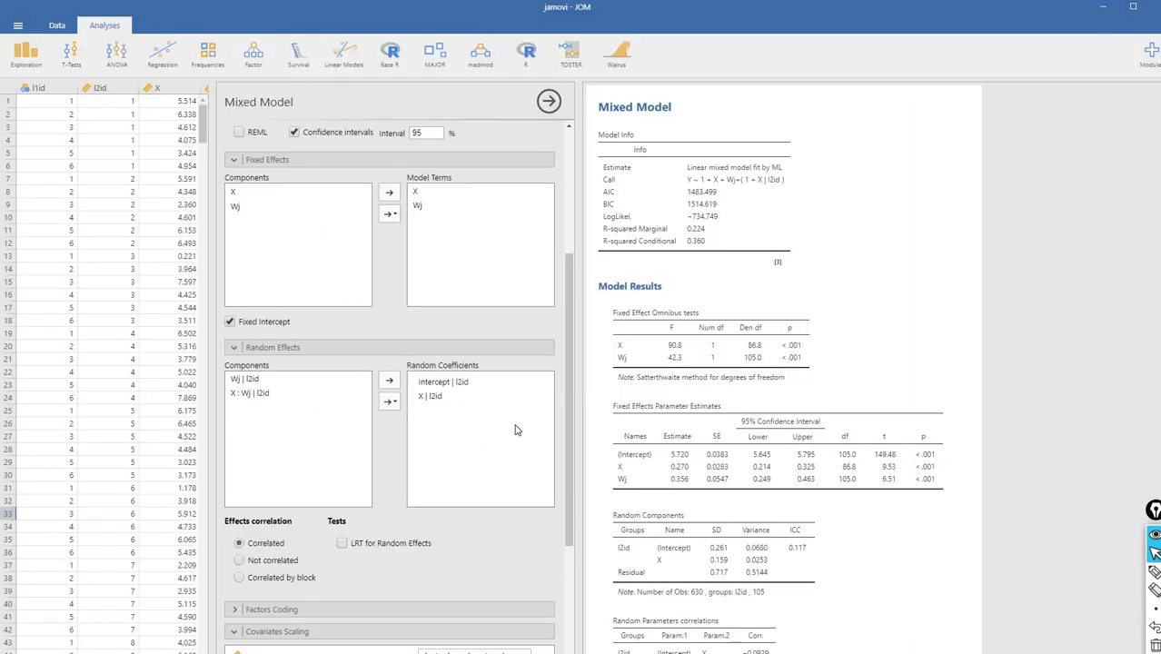
scroll(395, 267, "up", 5)
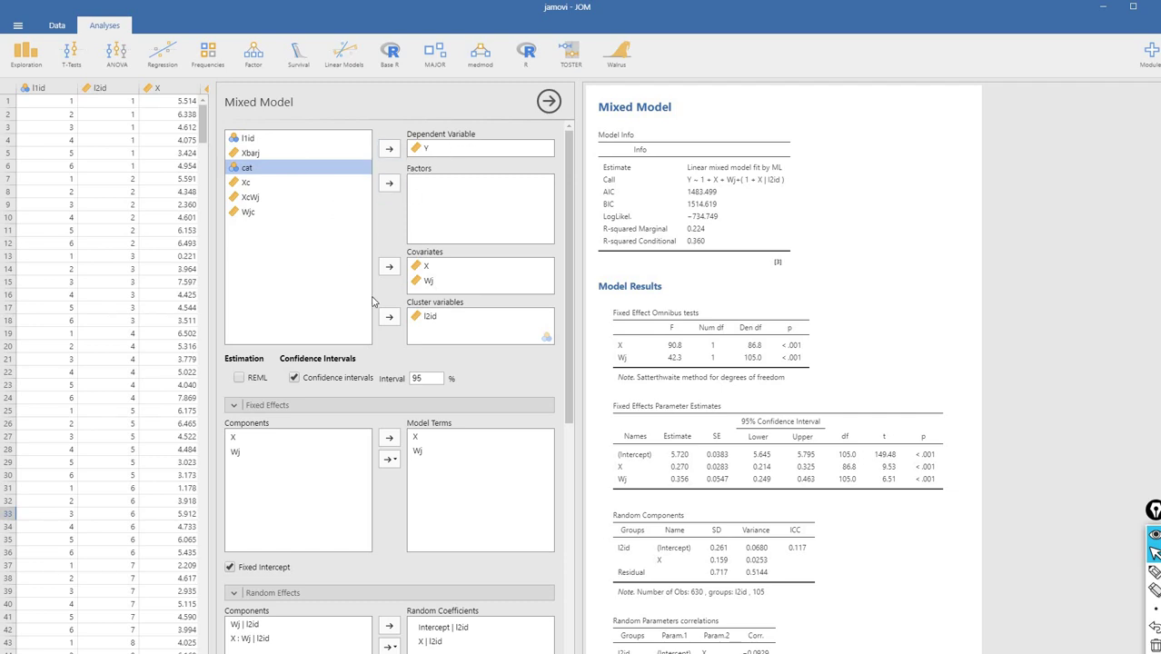
scroll(389, 324, "down", 1)
scroll(274, 413, "down", 2)
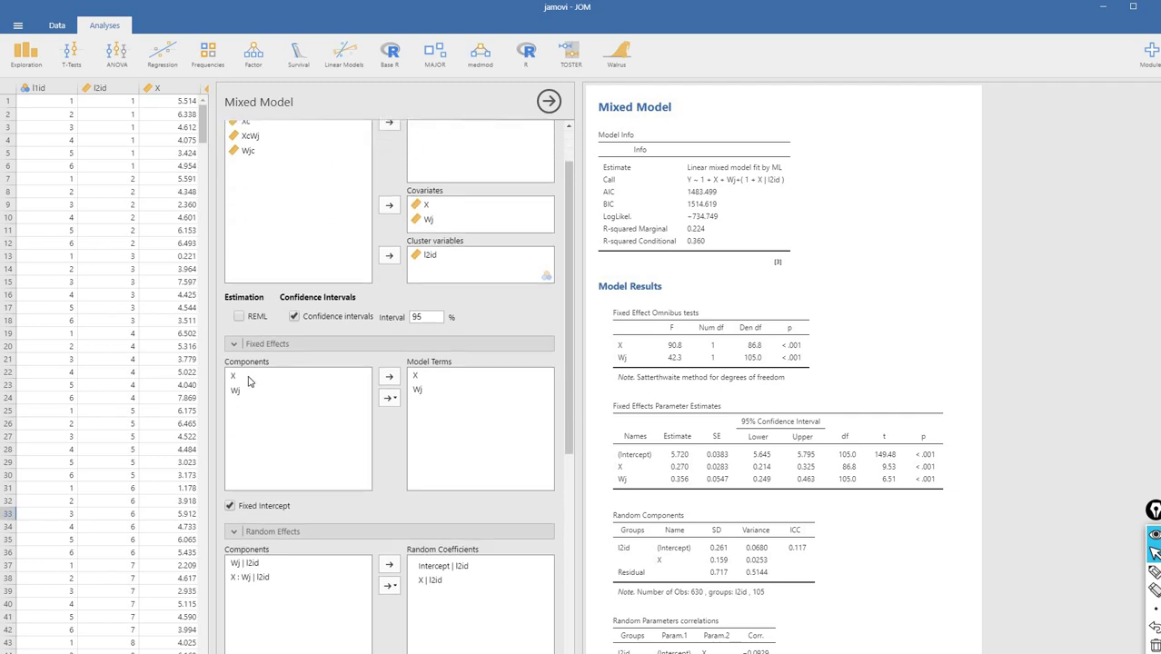
left_click(236, 379)
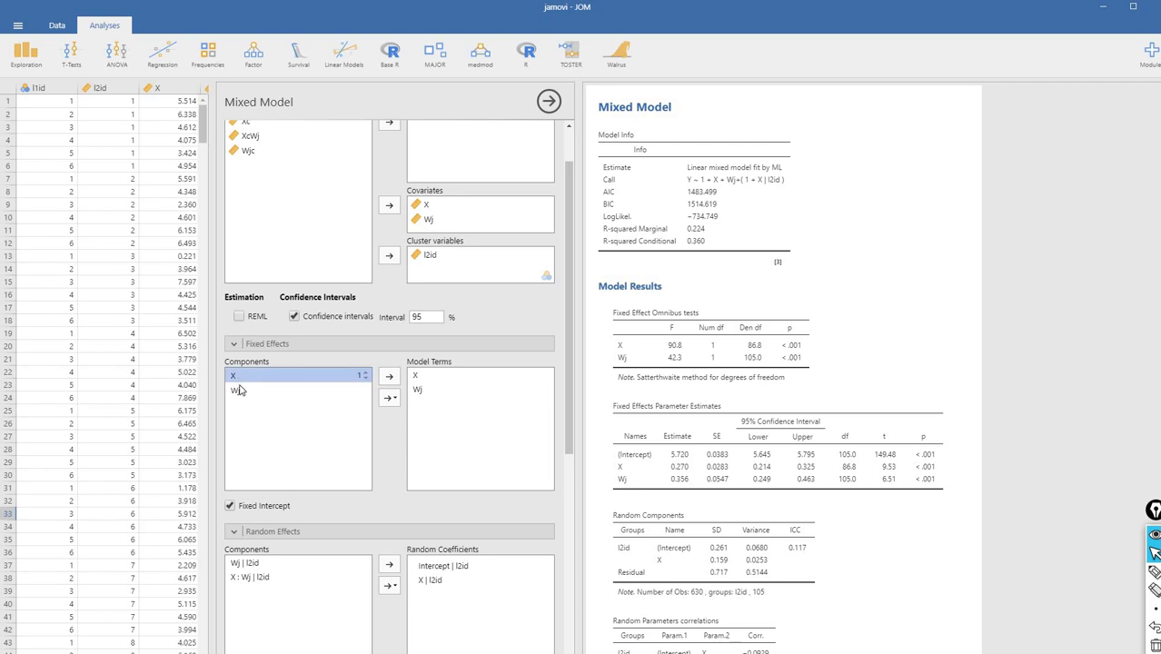
left_click(237, 393, "shift")
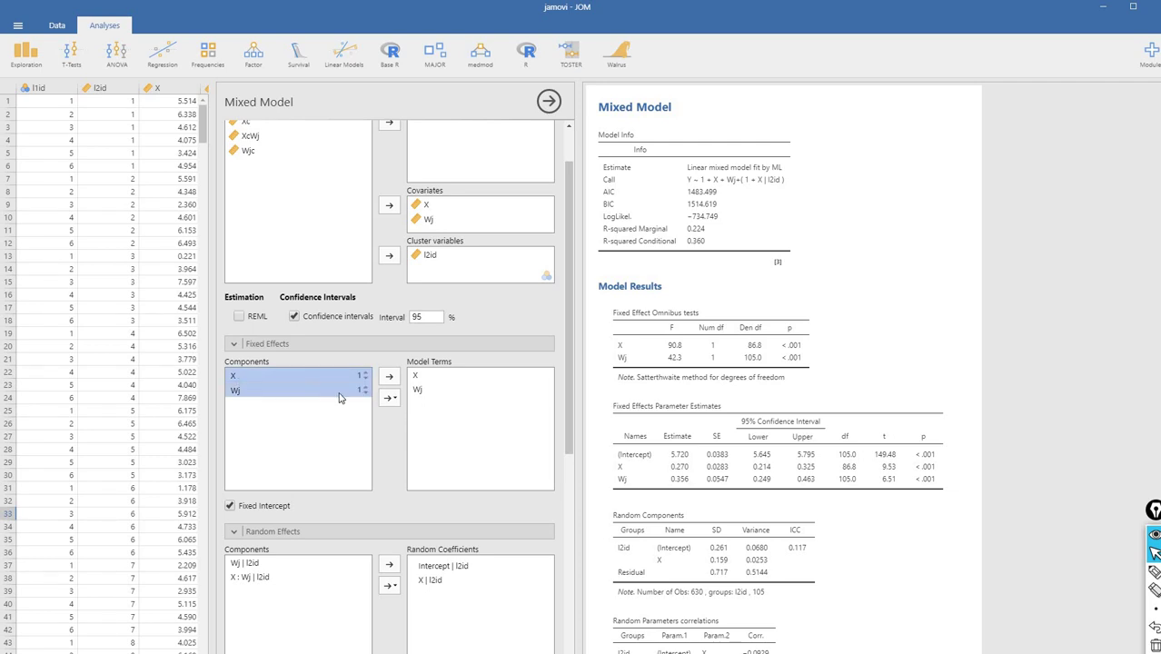
left_click(392, 399)
left_click(398, 418)
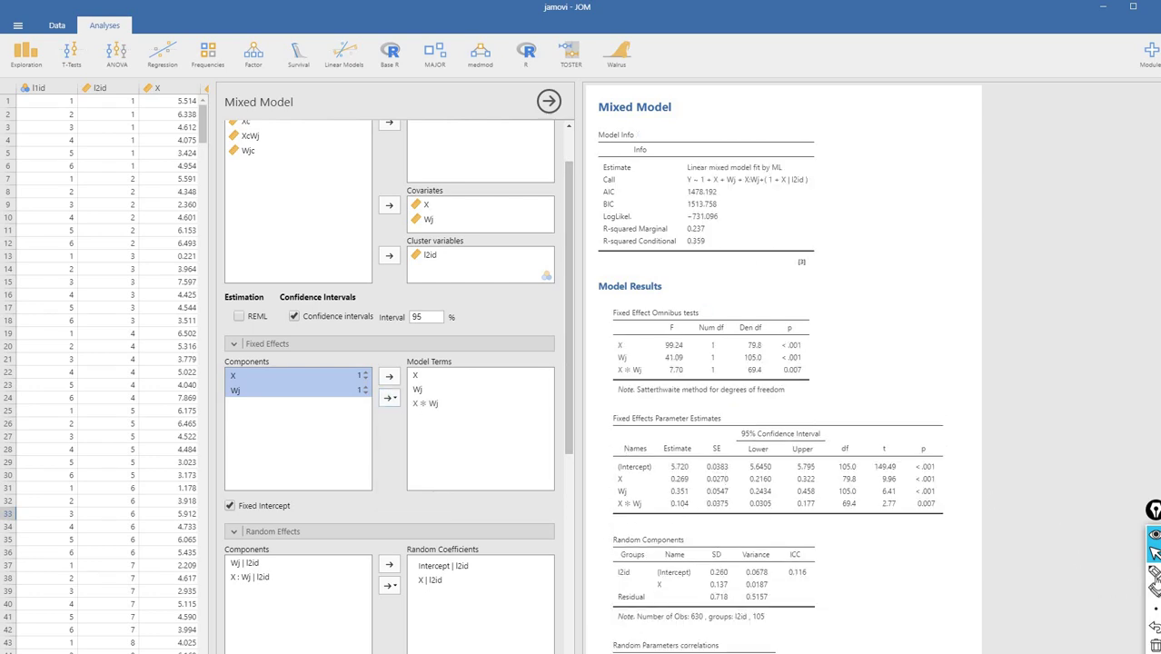
- Underline the X✻Wj estimate 0.104 and its df-to-p values, then clear the annotations
left_click(1154, 572)
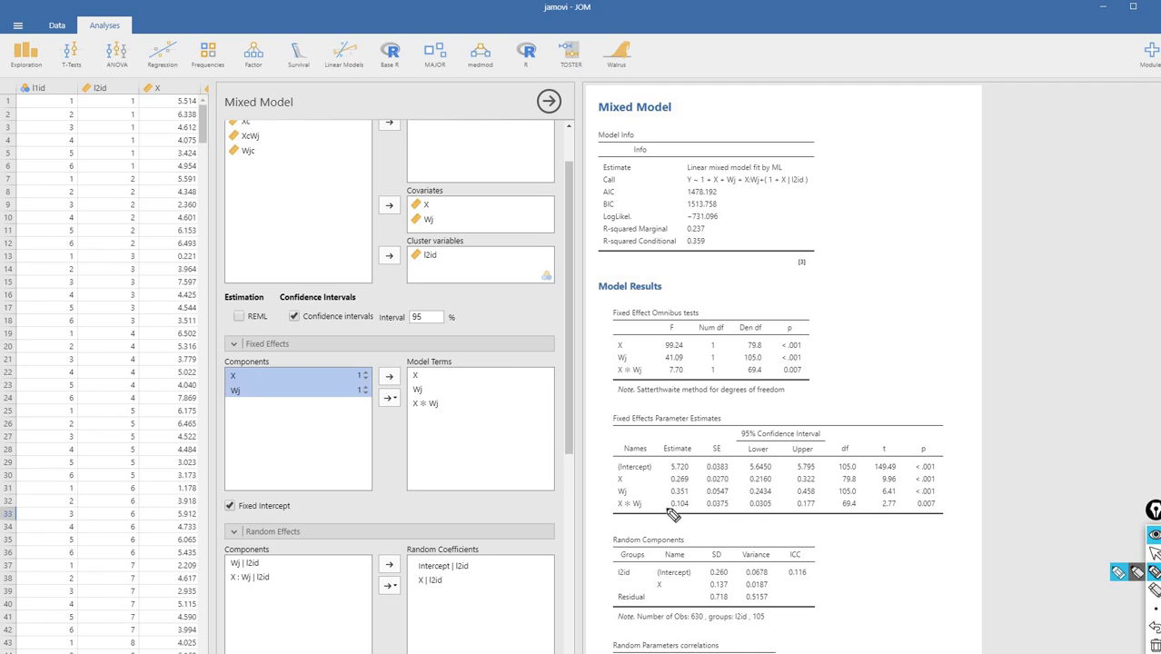
left_click_drag(667, 510, 698, 514)
left_click_drag(893, 514, 952, 512)
left_click(1153, 572)
left_click(1154, 641)
scroll(420, 543, "down", 3)
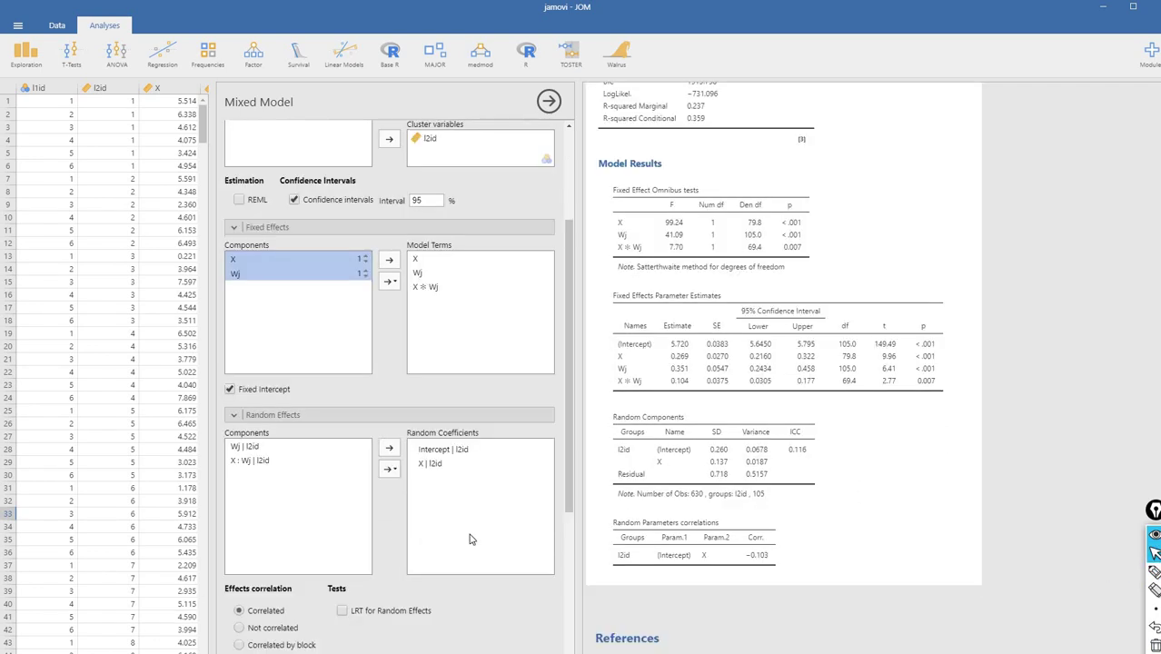
- Plot Y with X on the horizontal axis and separate lines for Wj levels
scroll(469, 540, "down", 3)
scroll(469, 539, "down", 5)
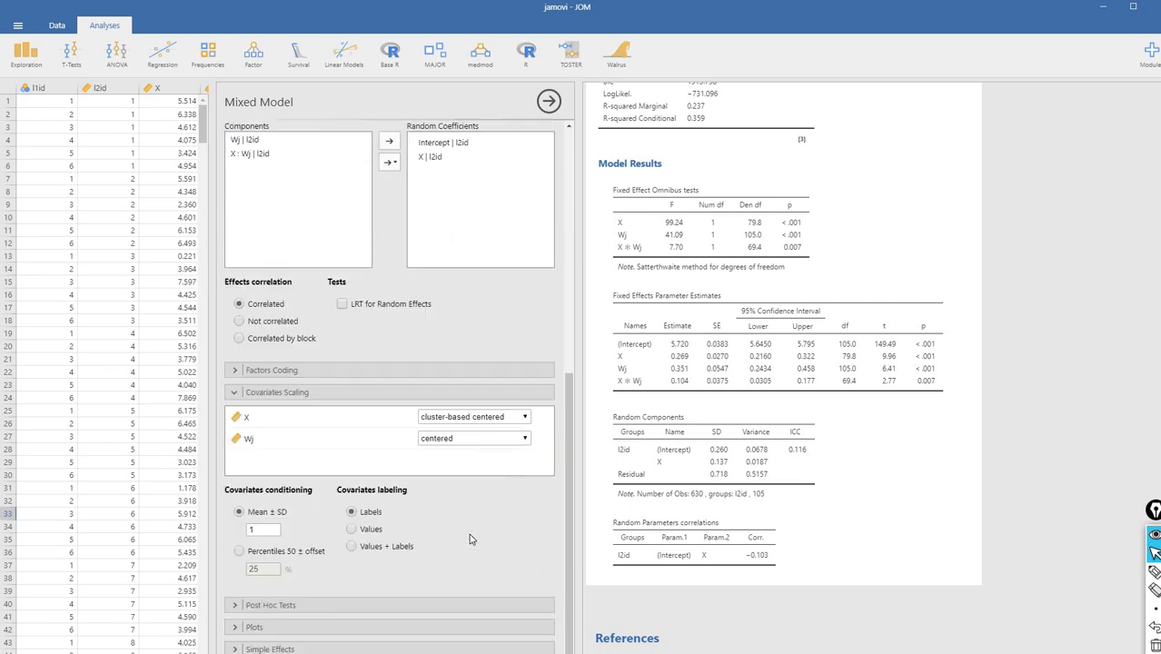
scroll(469, 540, "down", 2)
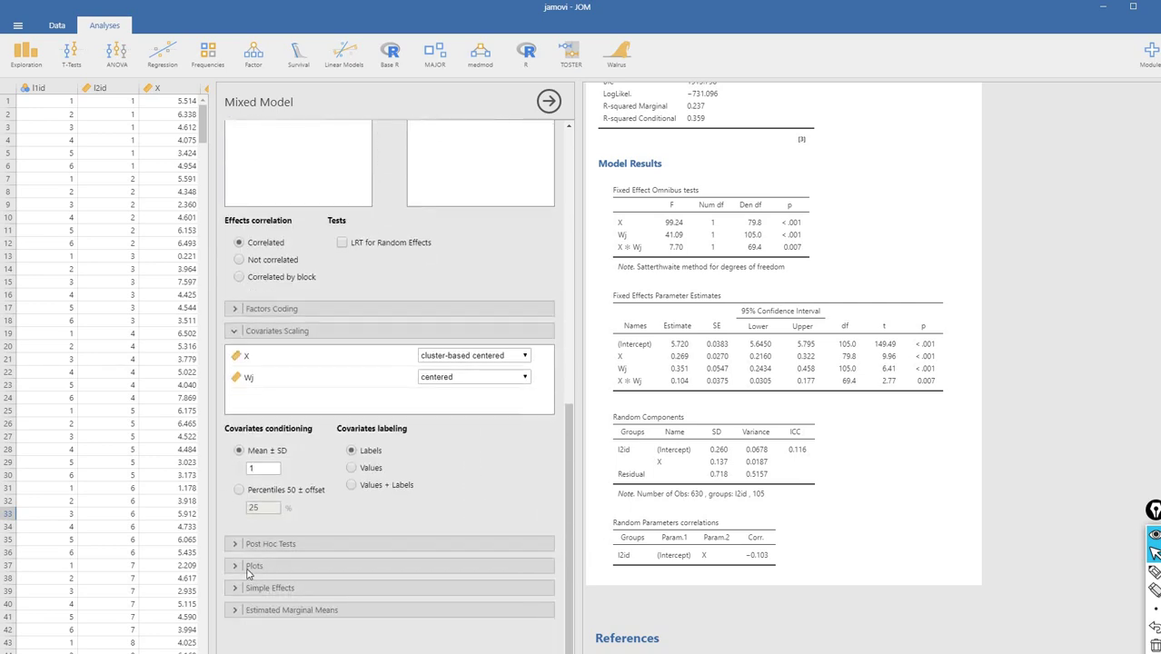
left_click(364, 565)
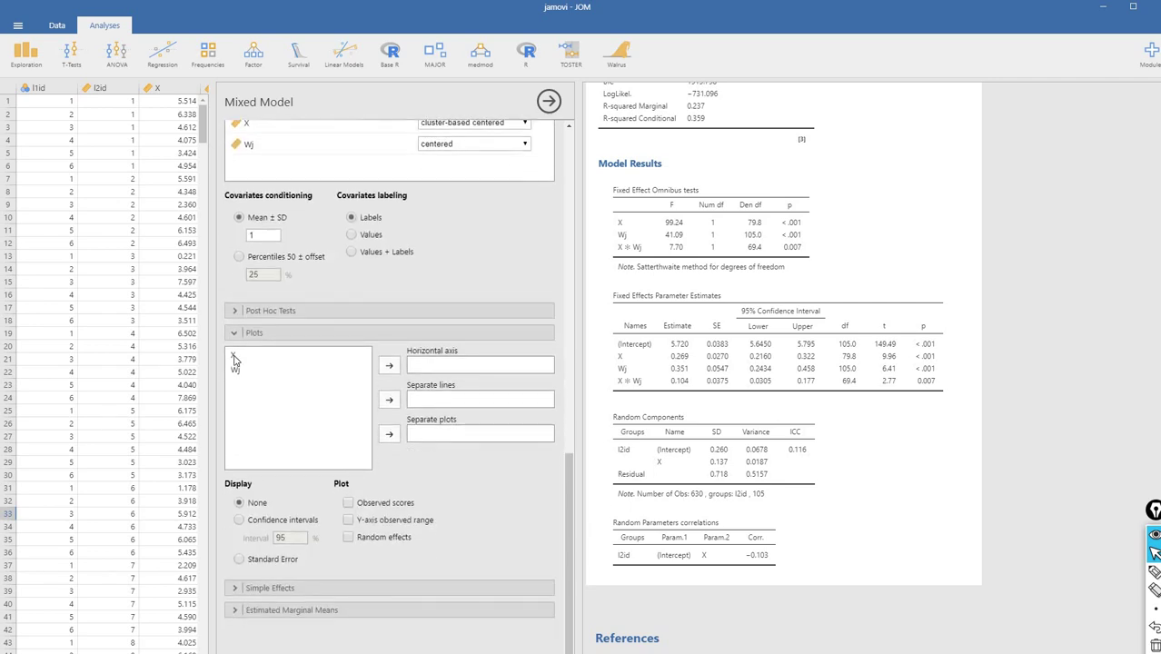
left_click(233, 357)
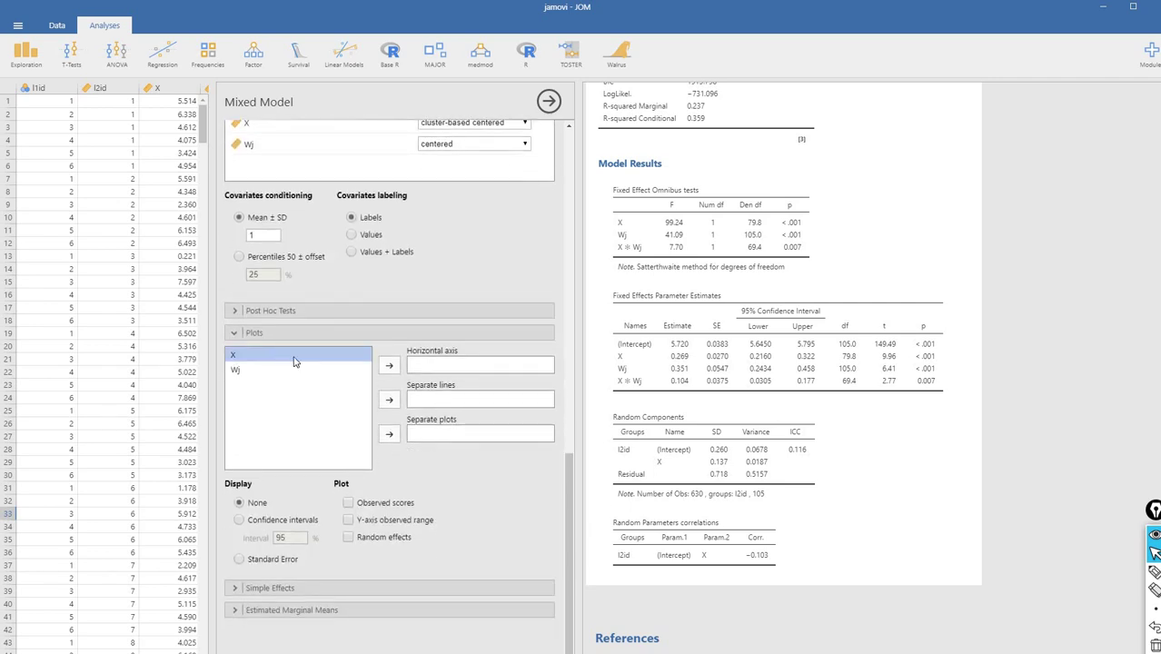
left_click(389, 367)
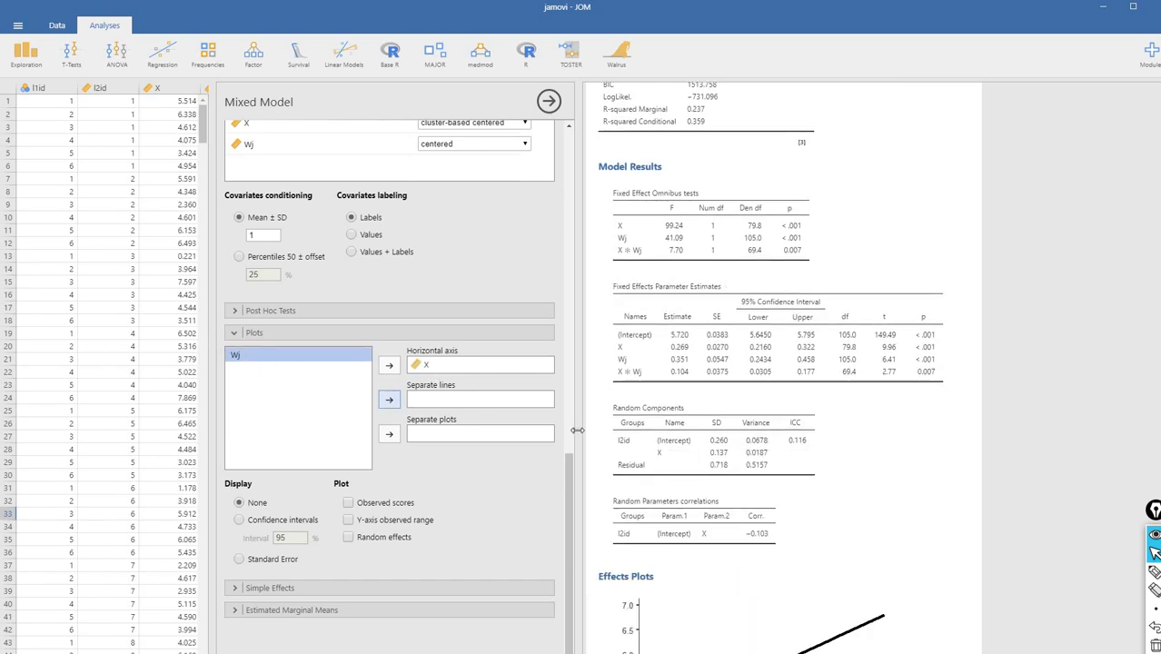
left_click(389, 400)
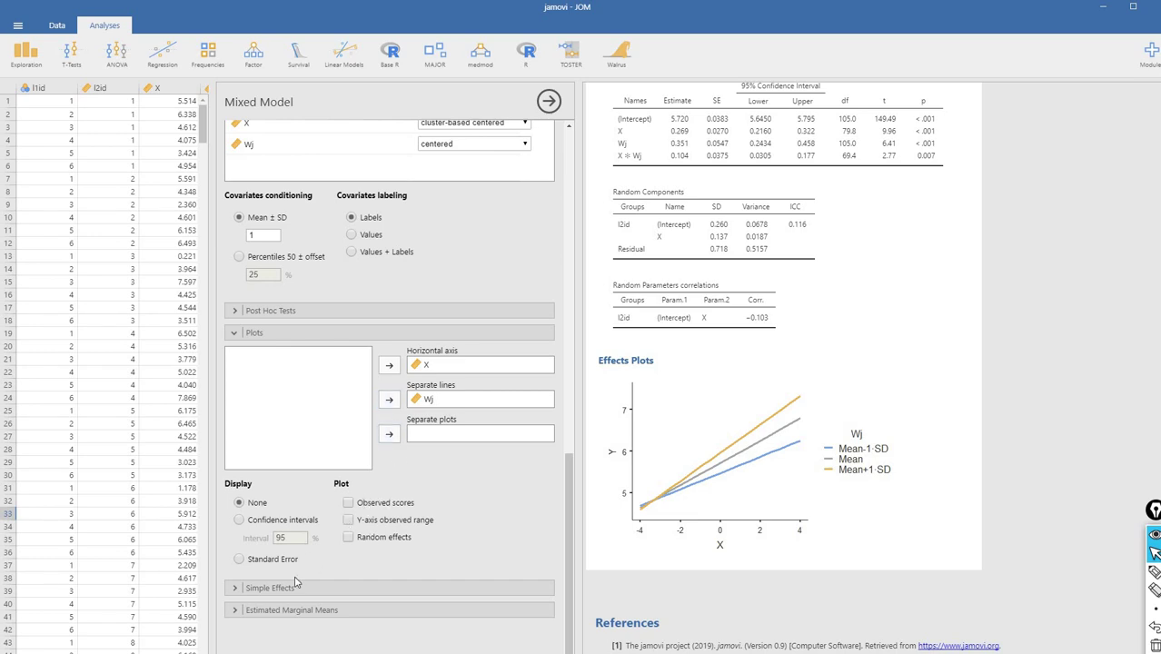
- Set X as the simple effects variable with Wj as the moderator
left_click(248, 589)
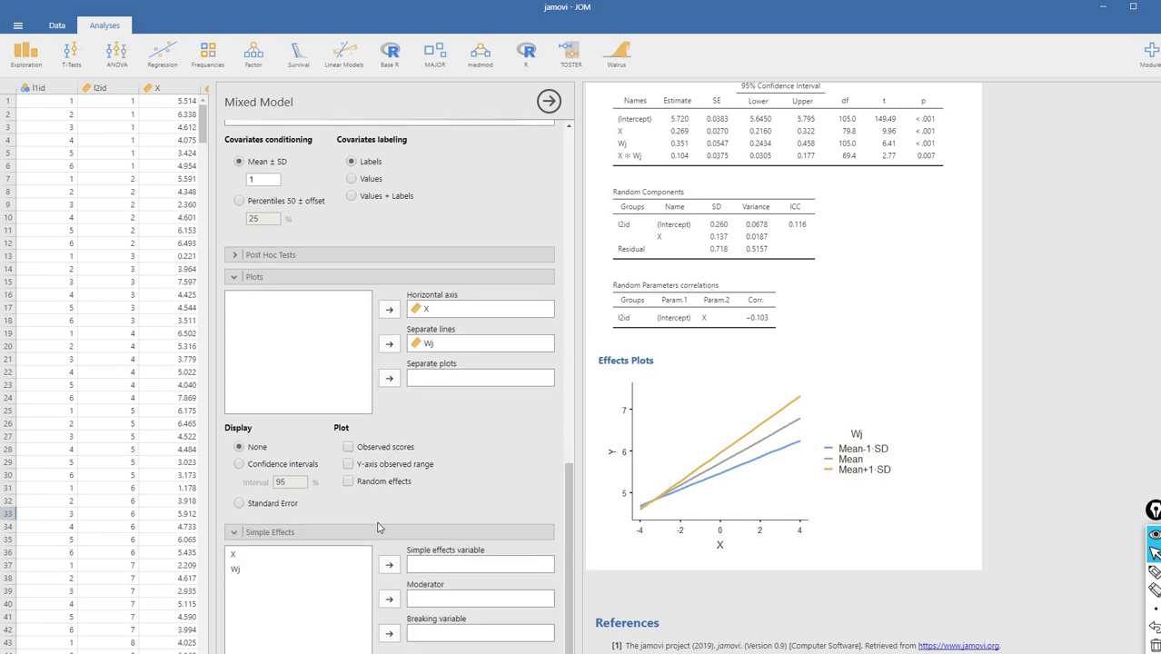
left_click(249, 556)
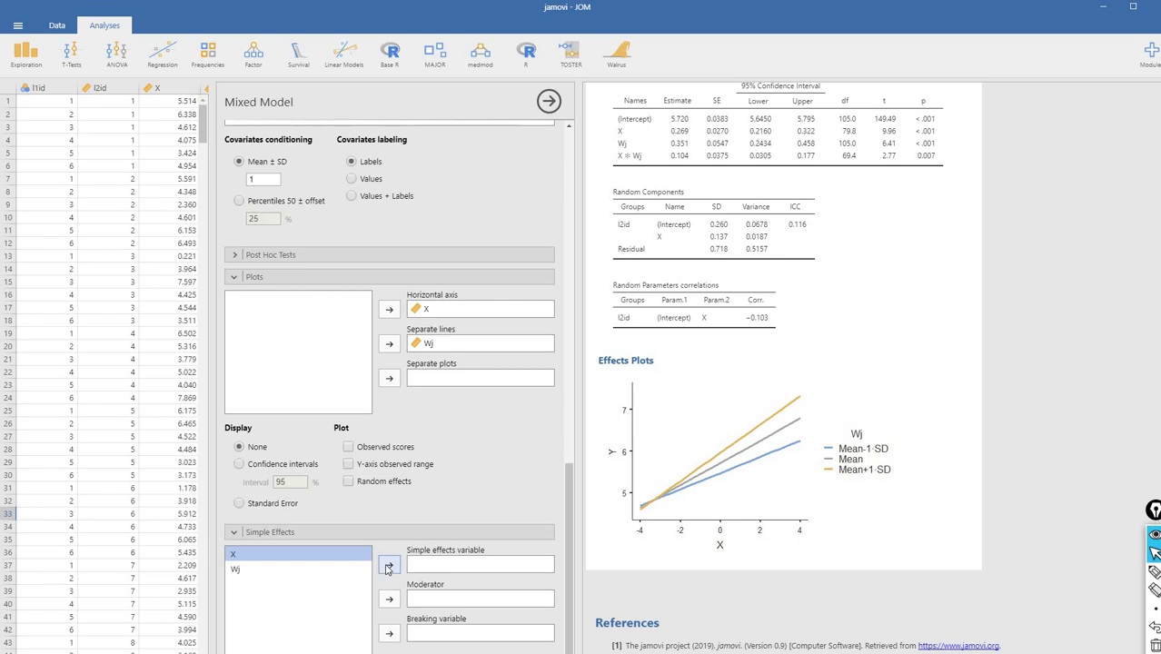
left_click(388, 567)
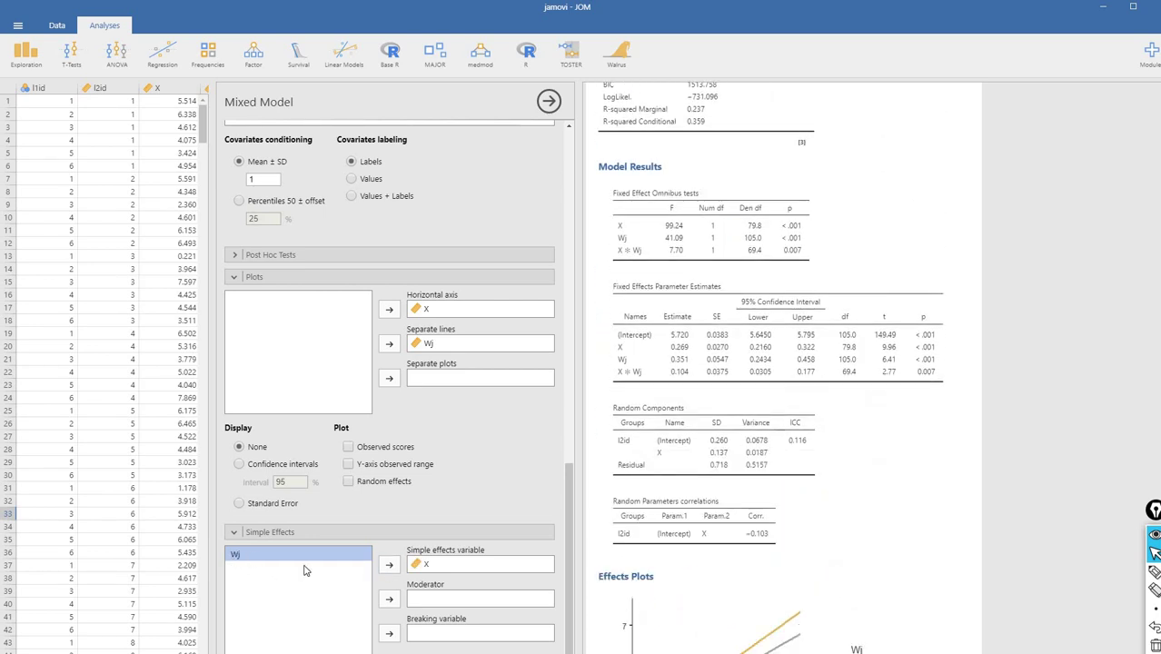
left_click(389, 599)
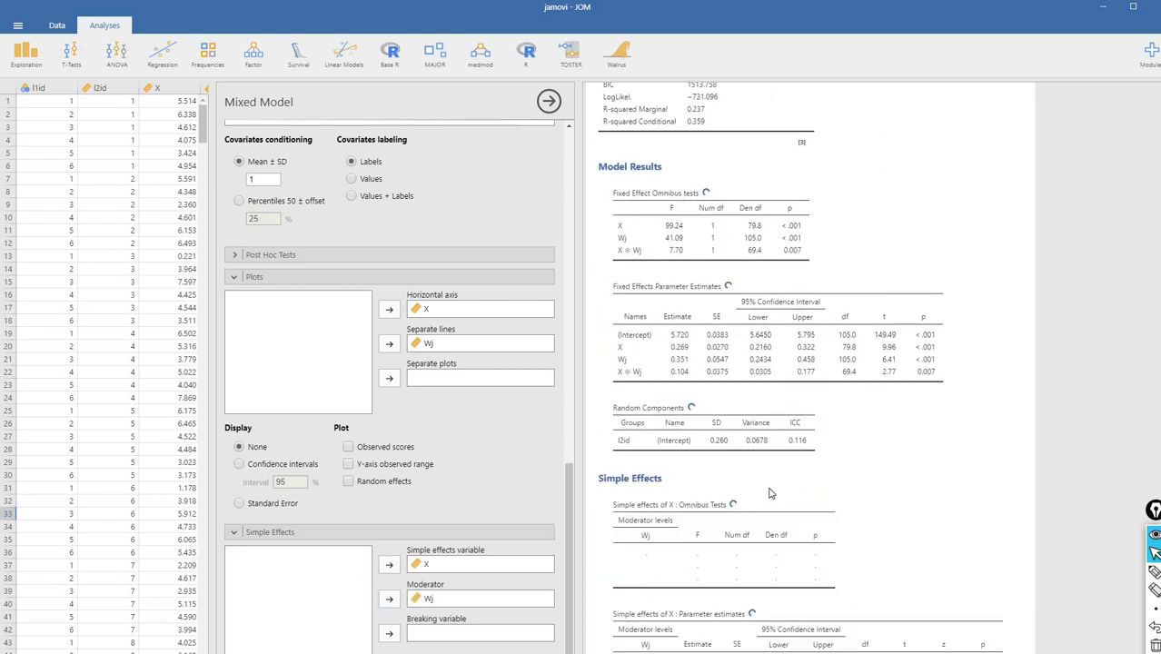
scroll(769, 493, "down", 2)
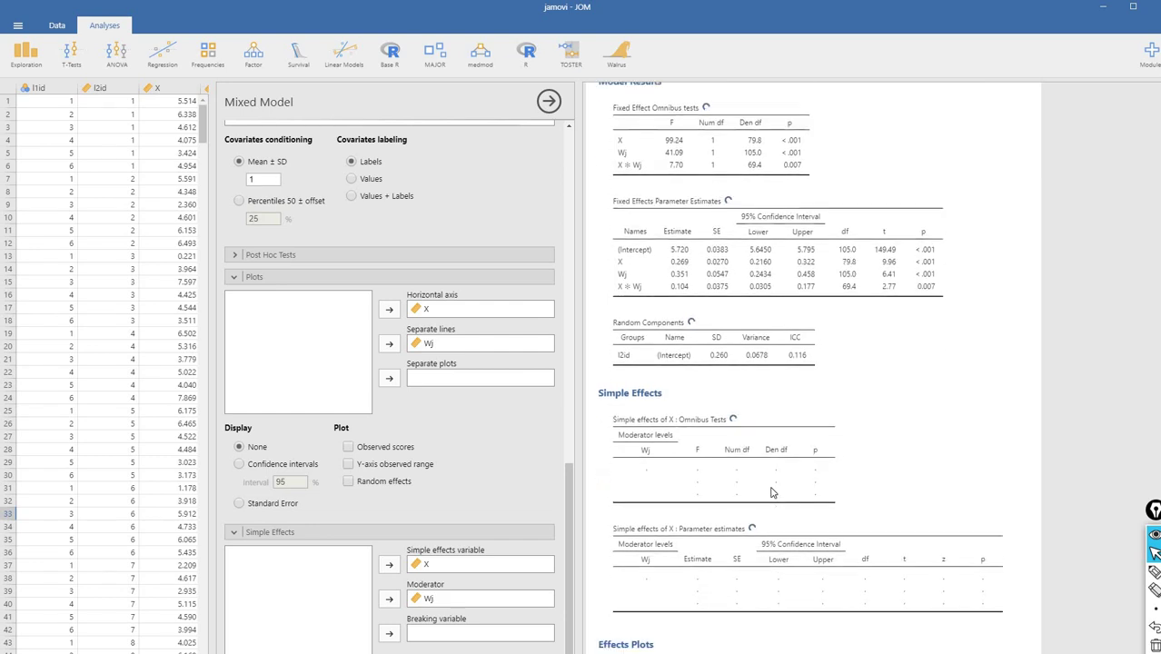
scroll(1029, 545, "down", 5)
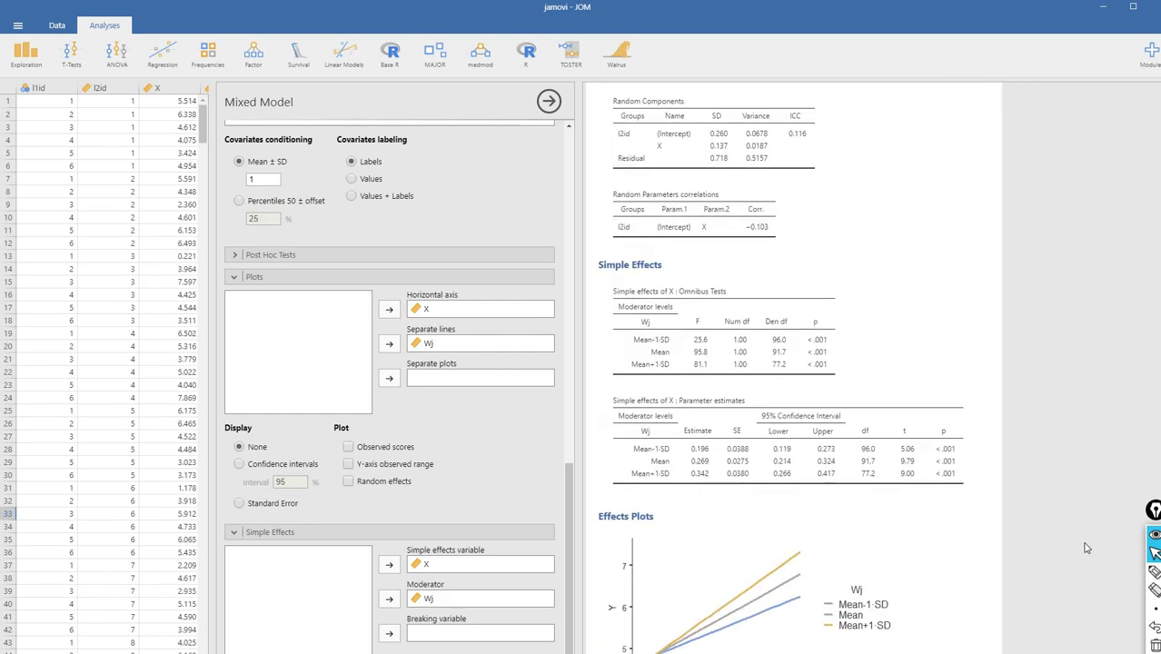
scroll(1087, 548, "down", 4)
- Underline the Moderator levels in the simple effects table, then erase the mark
left_click(1154, 570)
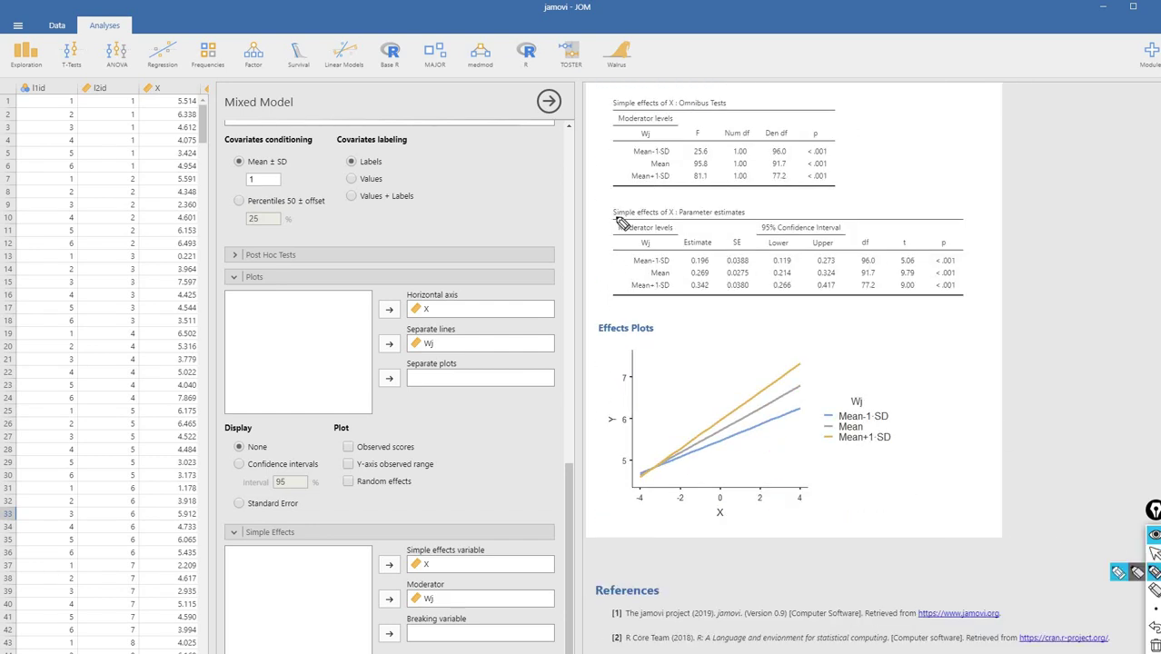
left_click_drag(616, 218, 731, 229)
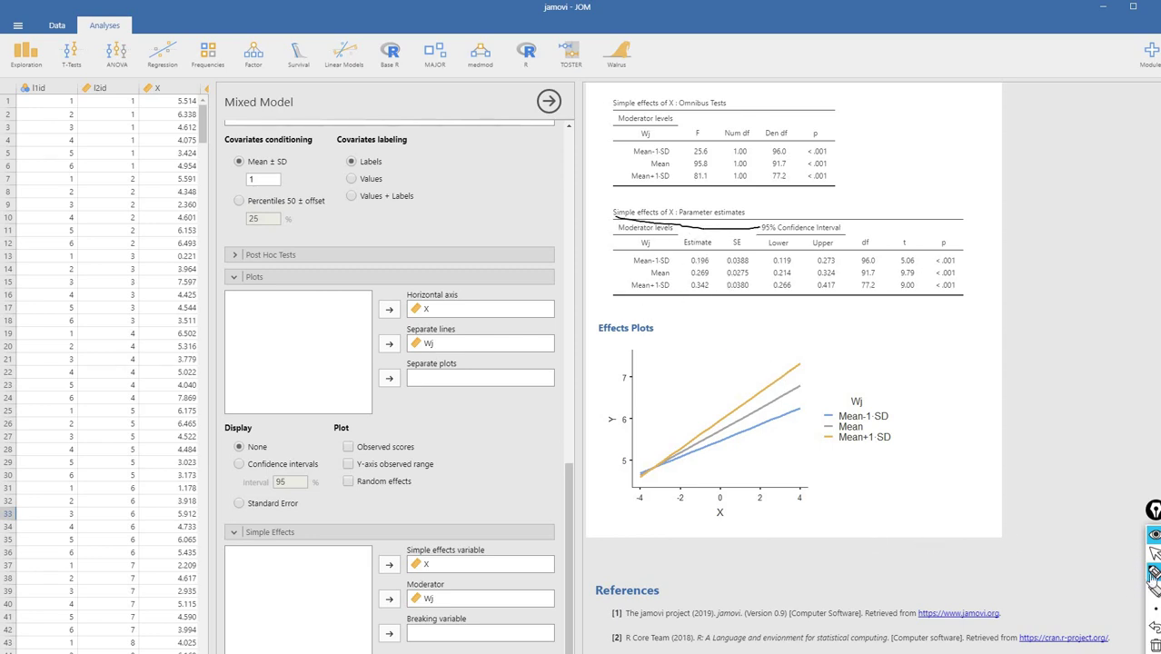
left_click(1154, 553)
left_click(1154, 646)
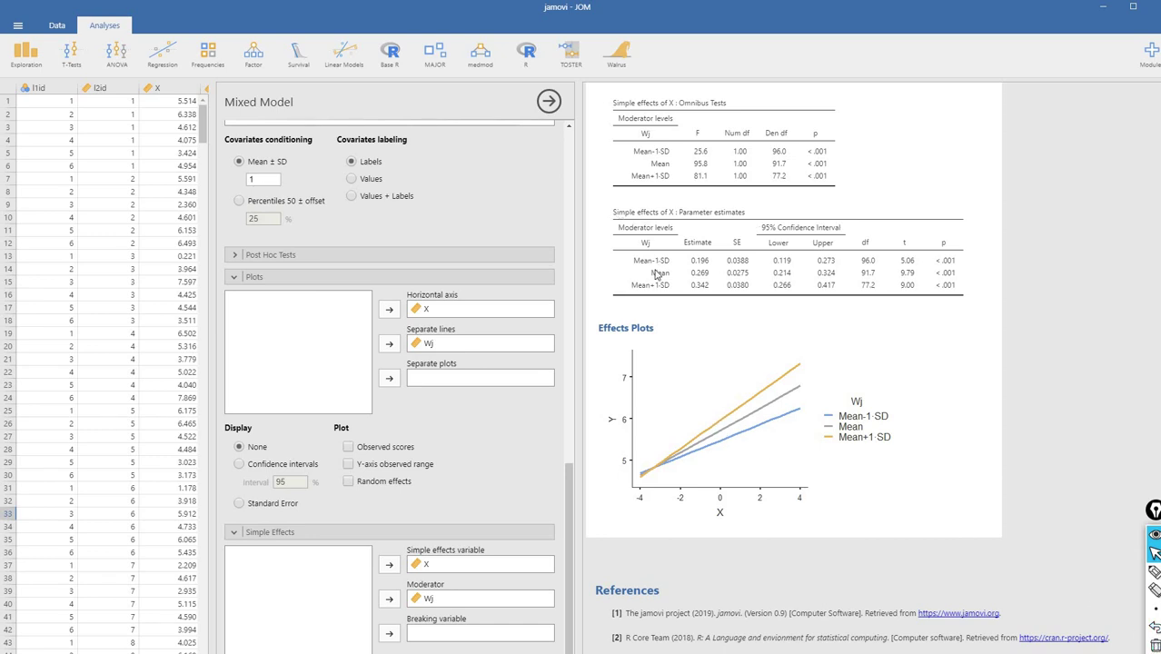